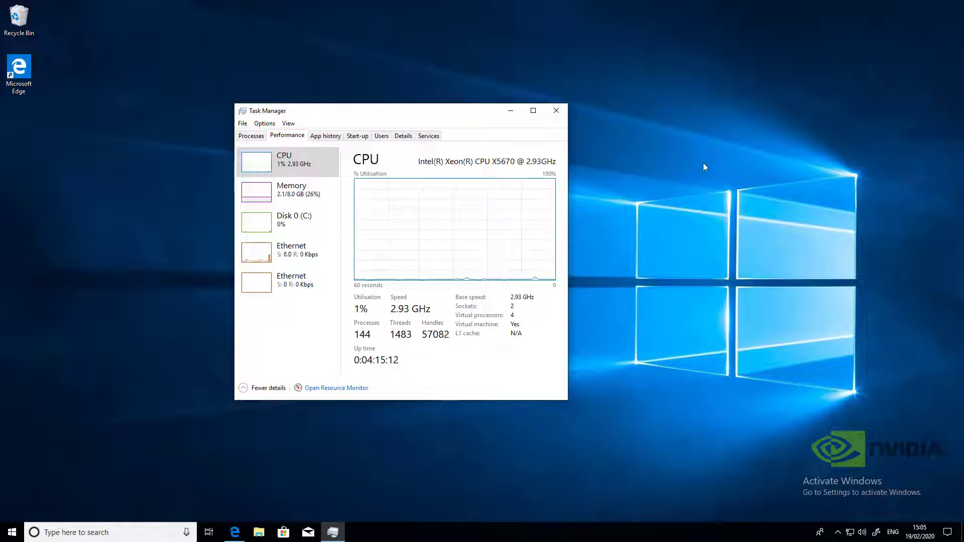
Step: In Microsoft Edge, follow the guide's OpenJDK community builds link, then download and run java-1.8.0-openjdk-1.8.0.242-1.b08.ojdkbuild.windows.x86_64.msi
{"action": "left_click", "coordinate": [241, 535]}
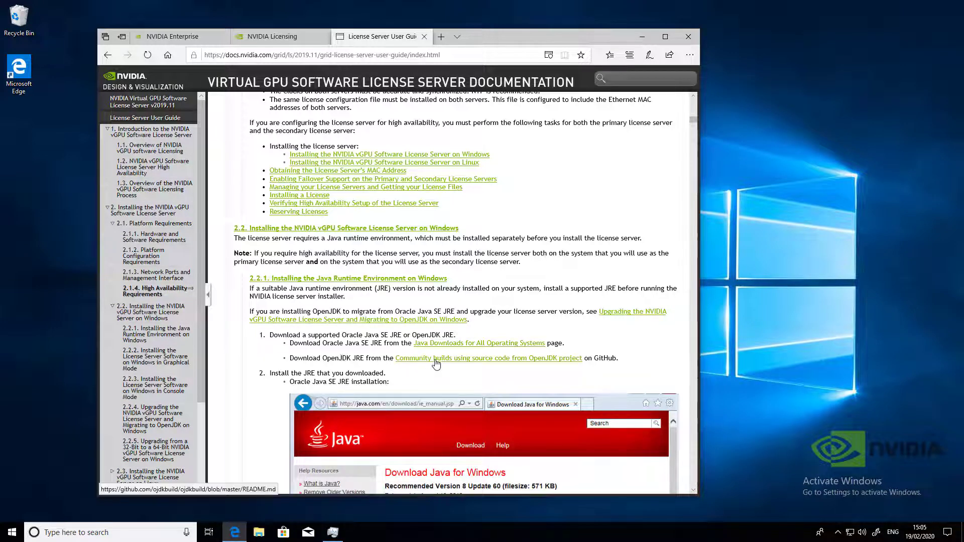
{"action": "left_click", "coordinate": [445, 360]}
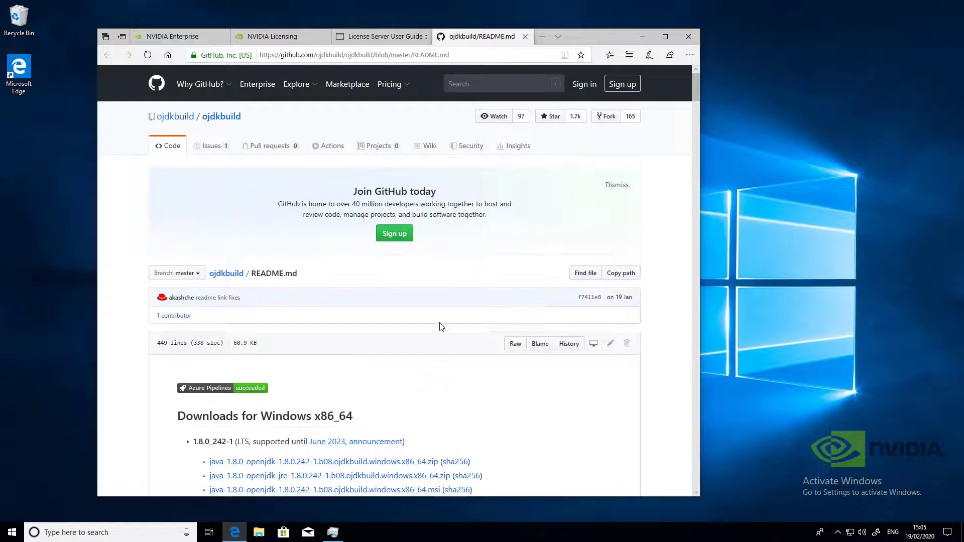
{"action": "scroll", "coordinate": [407, 315], "scroll_direction": "down", "scroll_amount": 3}
{"action": "scroll", "coordinate": [408, 314], "scroll_direction": "down", "scroll_amount": 1}
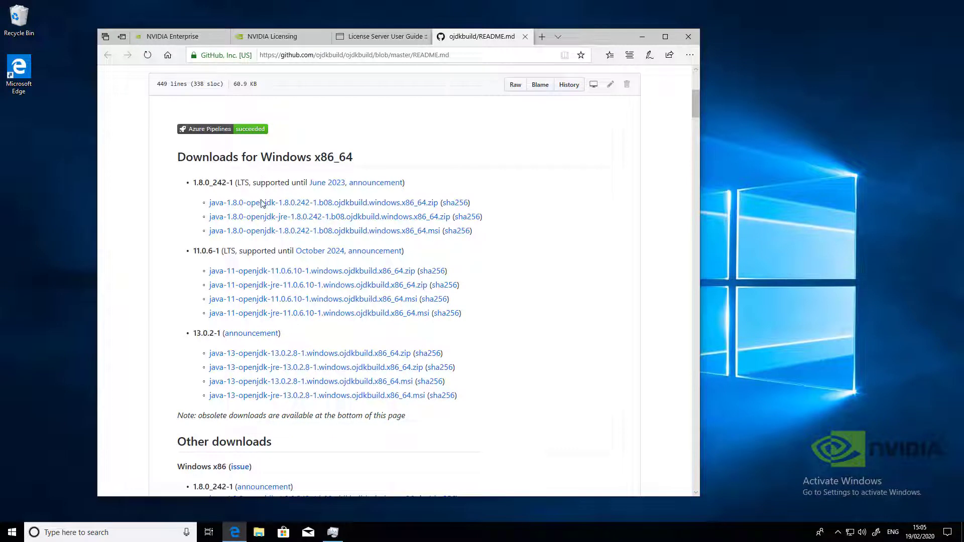
{"action": "left_click", "coordinate": [335, 232]}
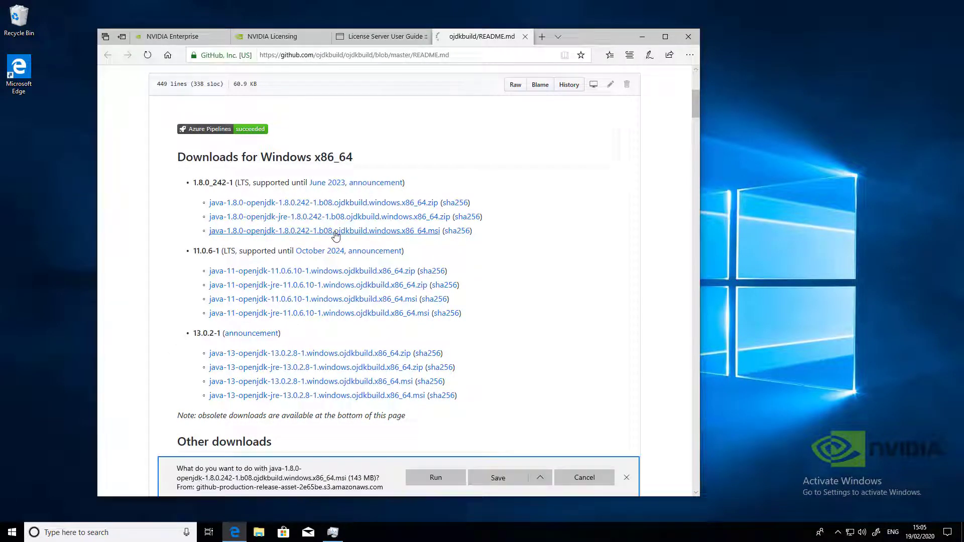
{"action": "left_click", "coordinate": [461, 480]}
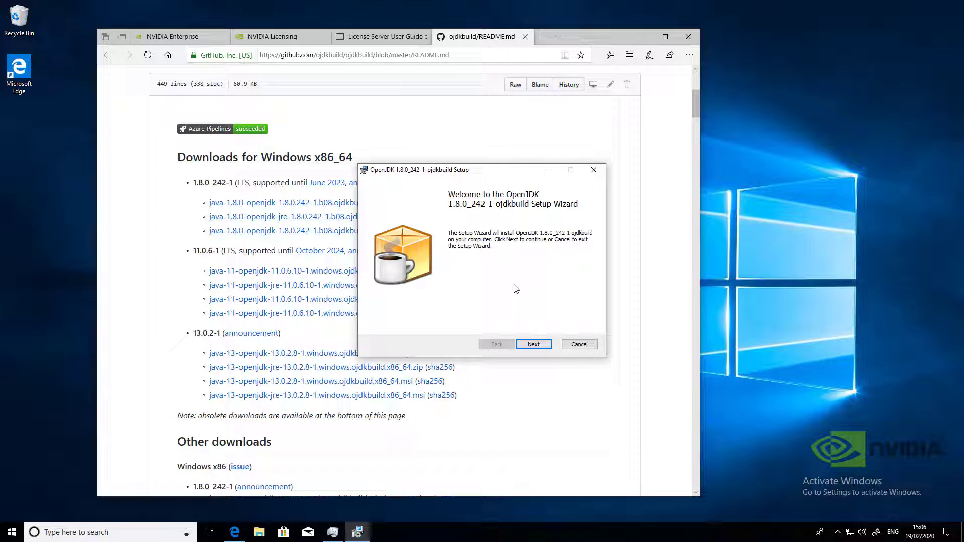
Step: Install OpenJDK 1.8.0_242-1 with the default features and location, accepting the license terms and allowing changes to the device
{"action": "left_click", "coordinate": [538, 344]}
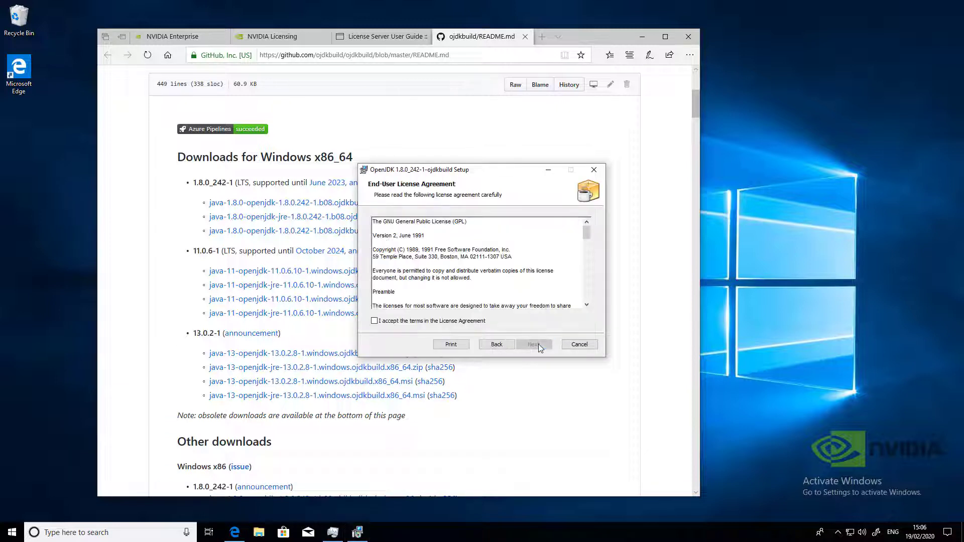
{"action": "left_click", "coordinate": [481, 323]}
{"action": "left_click", "coordinate": [536, 347]}
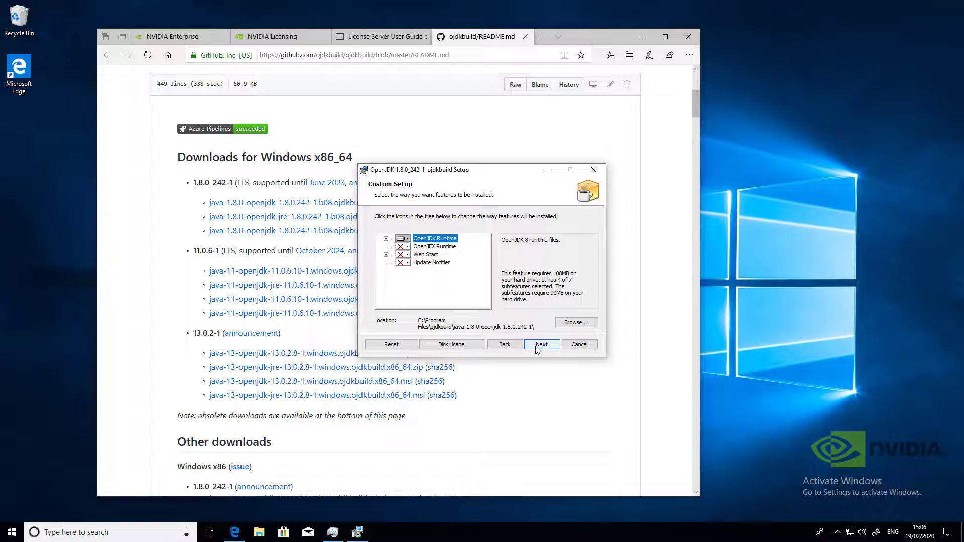
{"action": "left_click", "coordinate": [542, 347]}
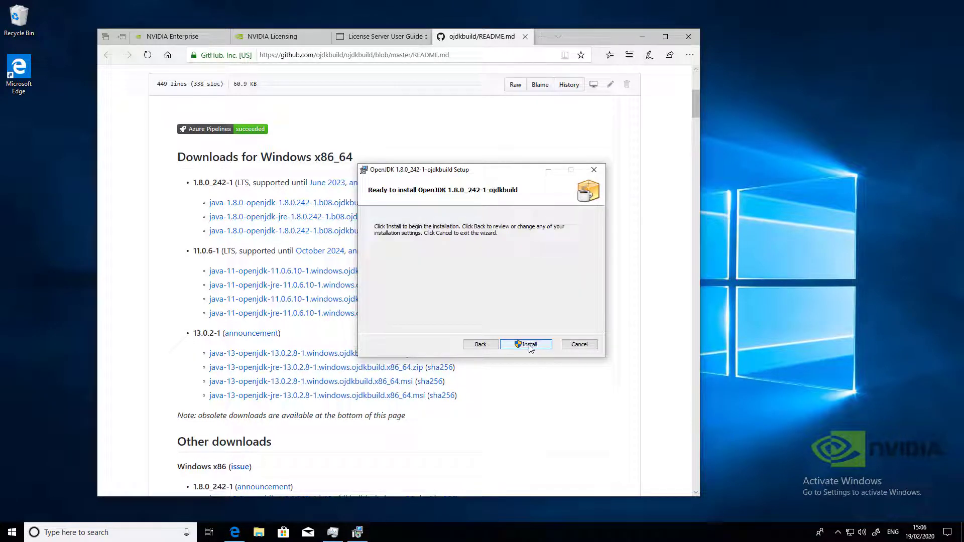
{"action": "left_click", "coordinate": [530, 347]}
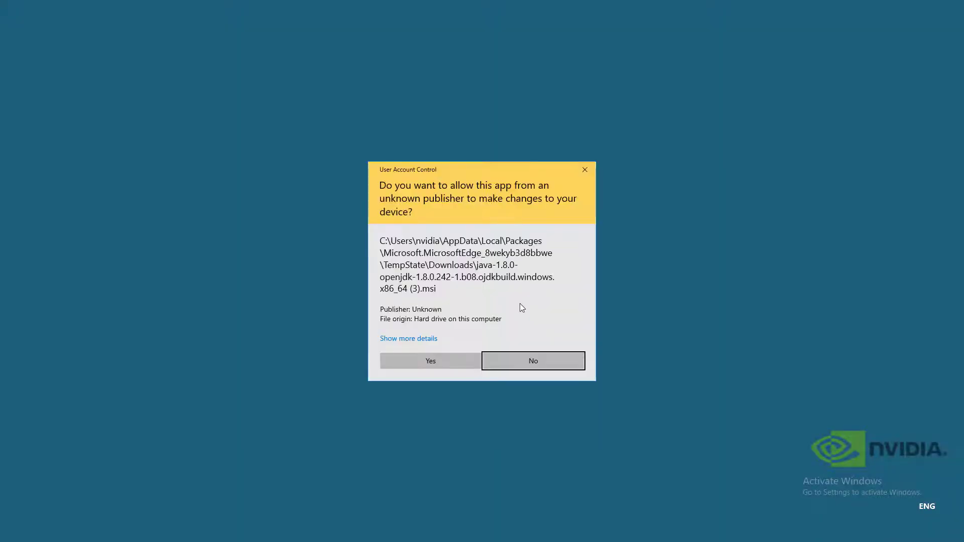
{"action": "left_click", "coordinate": [432, 358]}
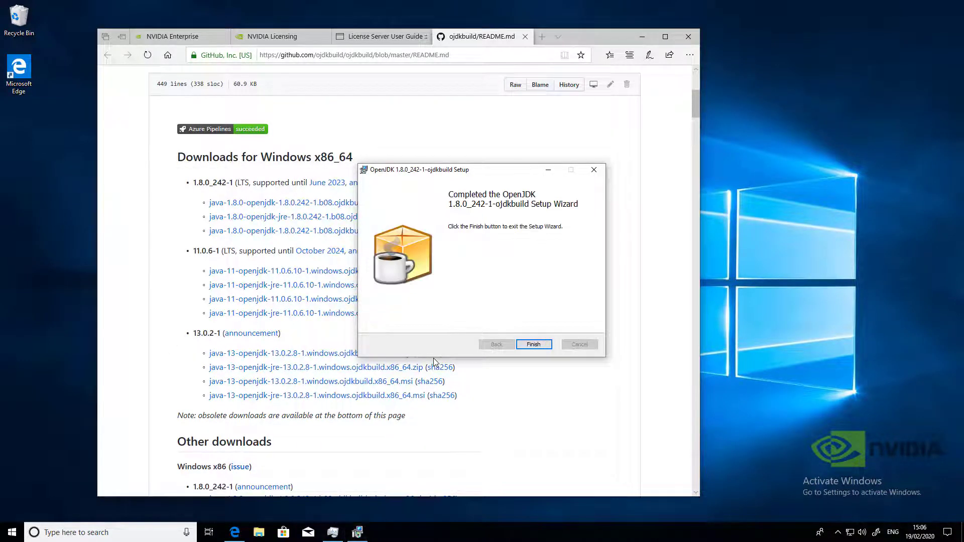
{"action": "left_click", "coordinate": [534, 344]}
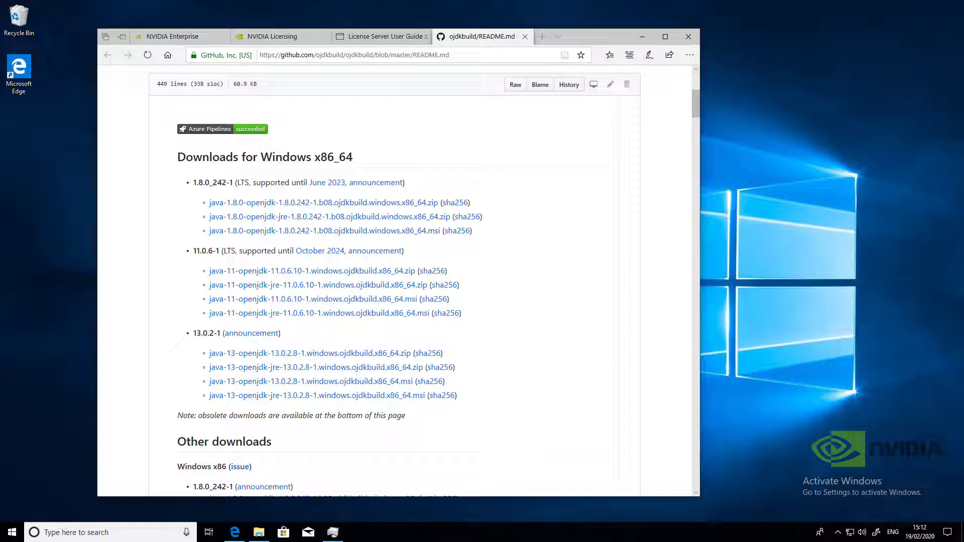
Step: Find the advanced system settings through a Windows search and open the Environment Variables dialog
{"action": "left_click", "coordinate": [11, 536]}
{"action": "type", "text": "adv"}
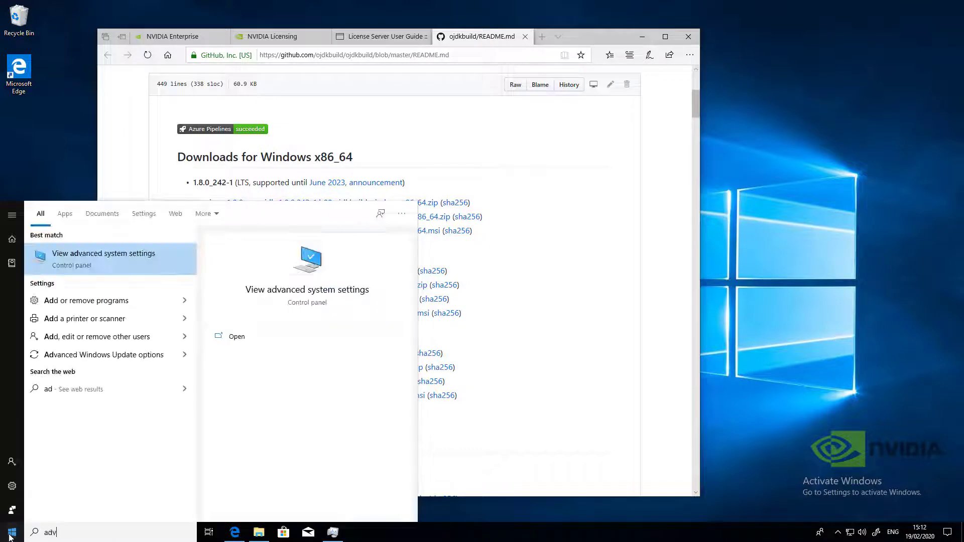
{"action": "type", "text": "anced system"}
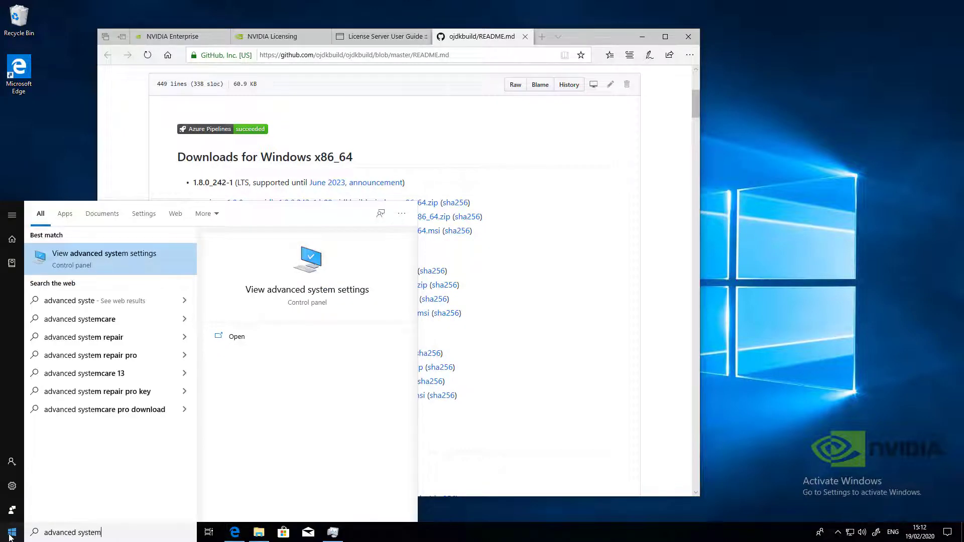
{"action": "left_click", "coordinate": [100, 261]}
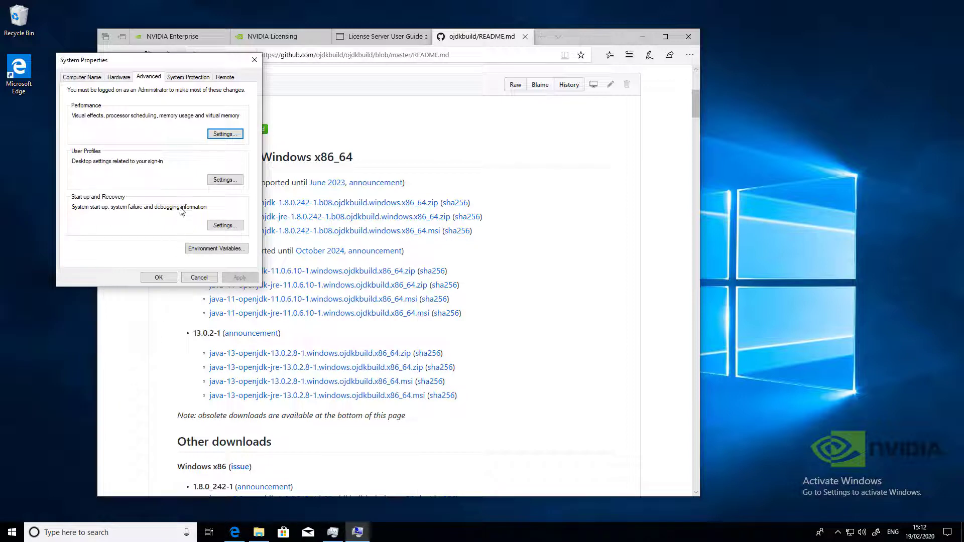
{"action": "left_click", "coordinate": [210, 250]}
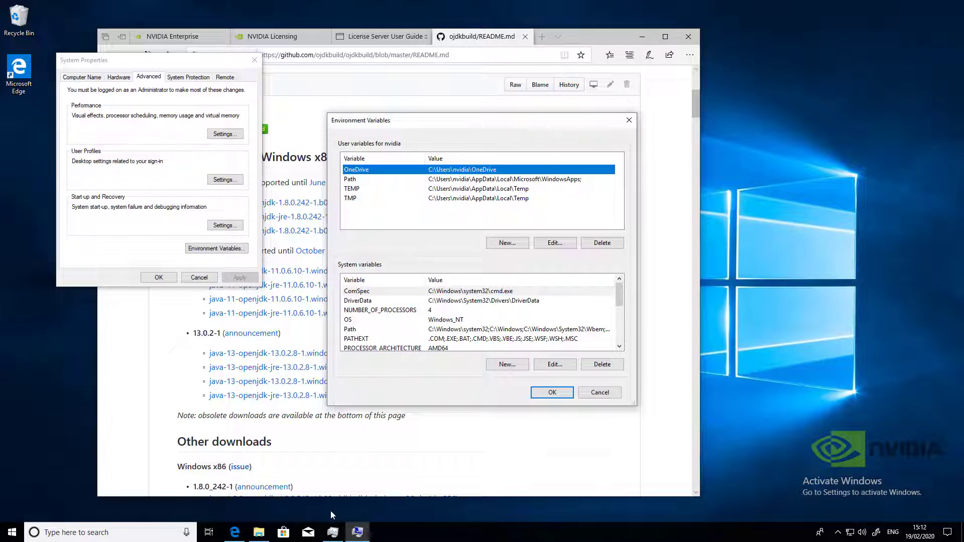
Step: In File Explorer, copy the folder path C:\Program Files\ojdkbuild\java-1.8.0-openjdk-1.8.0.242-1\jre and minimize the window
{"action": "left_click", "coordinate": [259, 532]}
{"action": "left_click", "coordinate": [578, 143]}
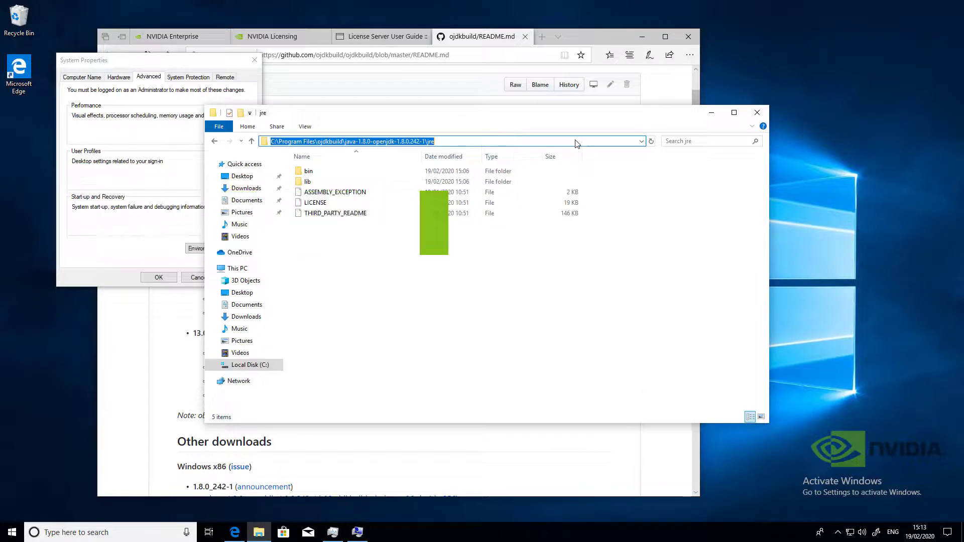
{"action": "right_click", "coordinate": [380, 141]}
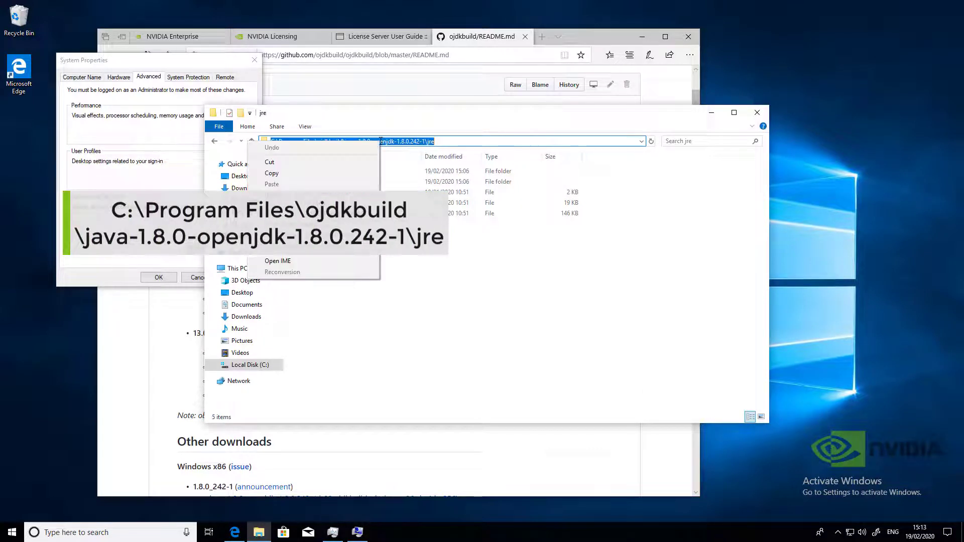
{"action": "left_click", "coordinate": [360, 174]}
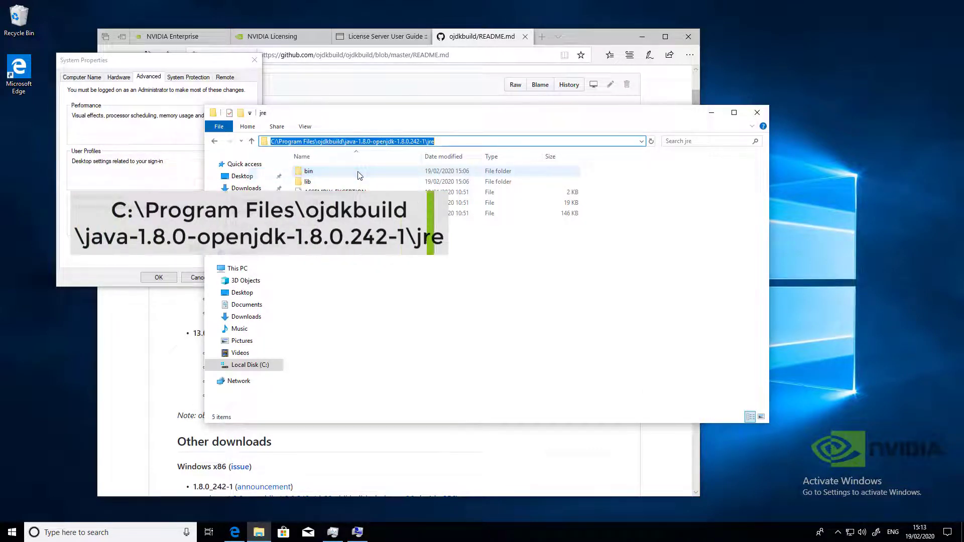
{"action": "left_click", "coordinate": [711, 112]}
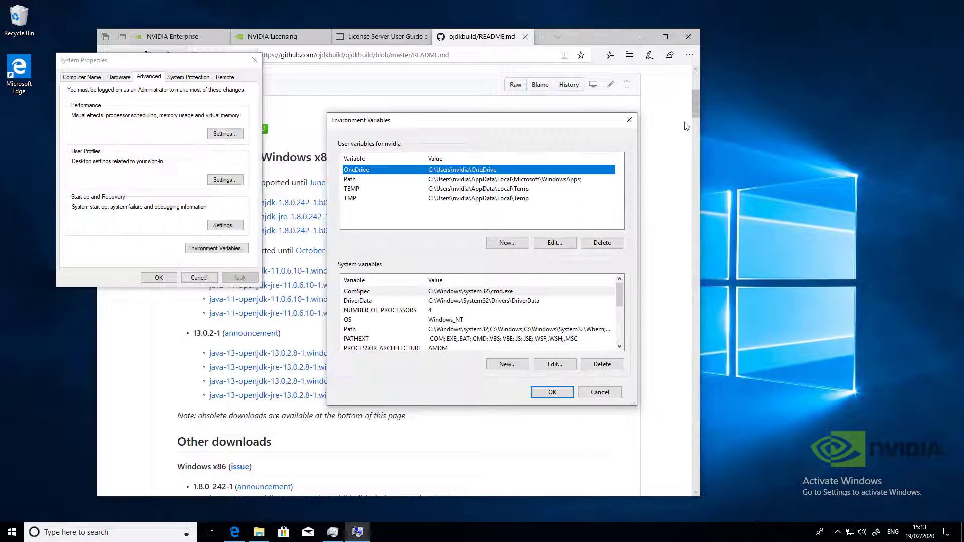
Step: Create the system variable JAVA_HOME with the value C:\Program Files\ojdkbuild\java-1.8.0-openjdk-1.8.0.242-1\jre
{"action": "left_click", "coordinate": [500, 367]}
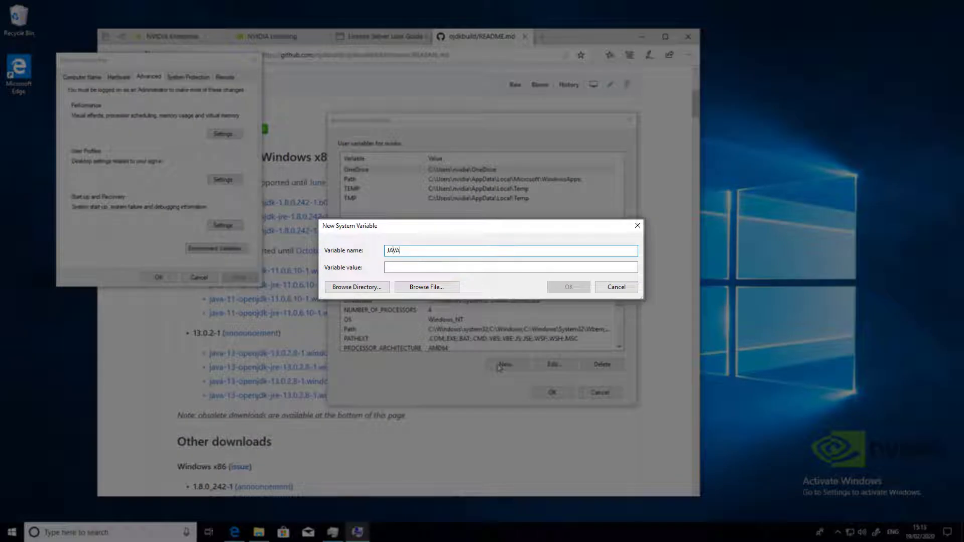
{"action": "type", "text": "JAVA_HOME"}
{"action": "left_click", "coordinate": [417, 267]}
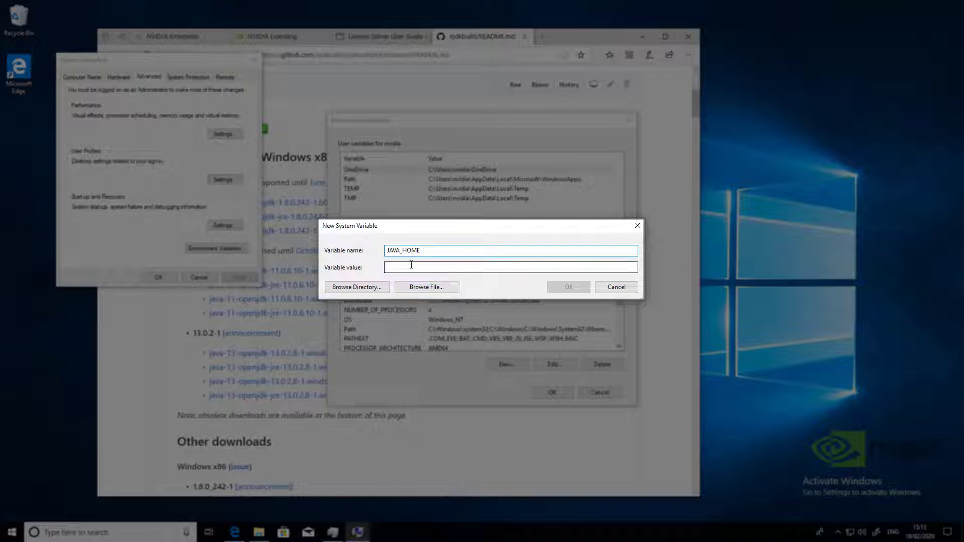
{"action": "key", "text": "ctrl+v"}
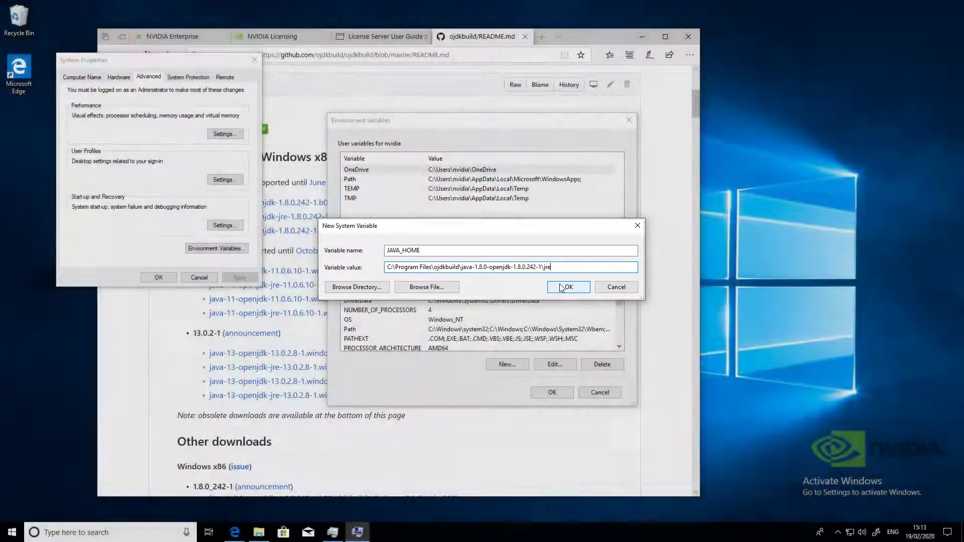
{"action": "left_click", "coordinate": [563, 286]}
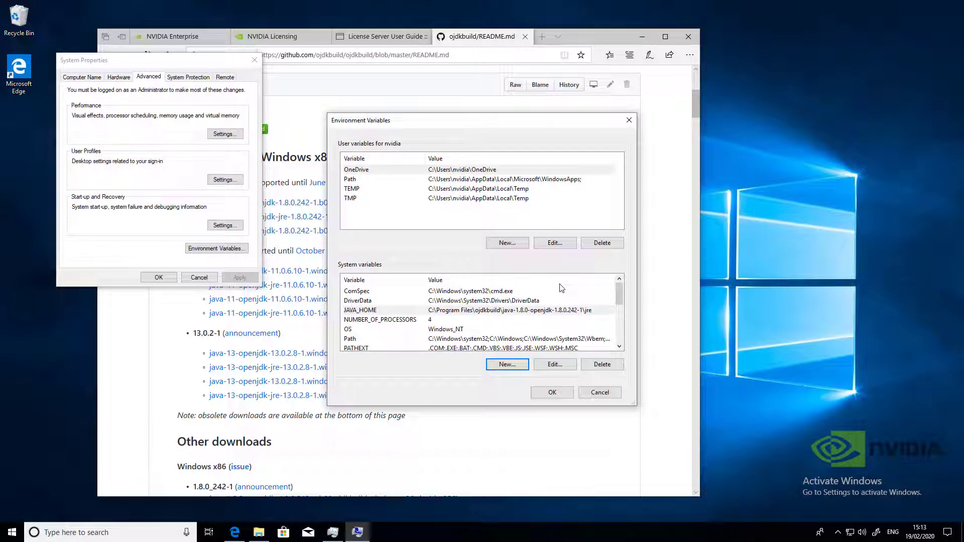
Step: Check the JAVA_HOME entry and the OpenJDK bin and jre\bin entries in the Path system variable
{"action": "left_click", "coordinate": [393, 313]}
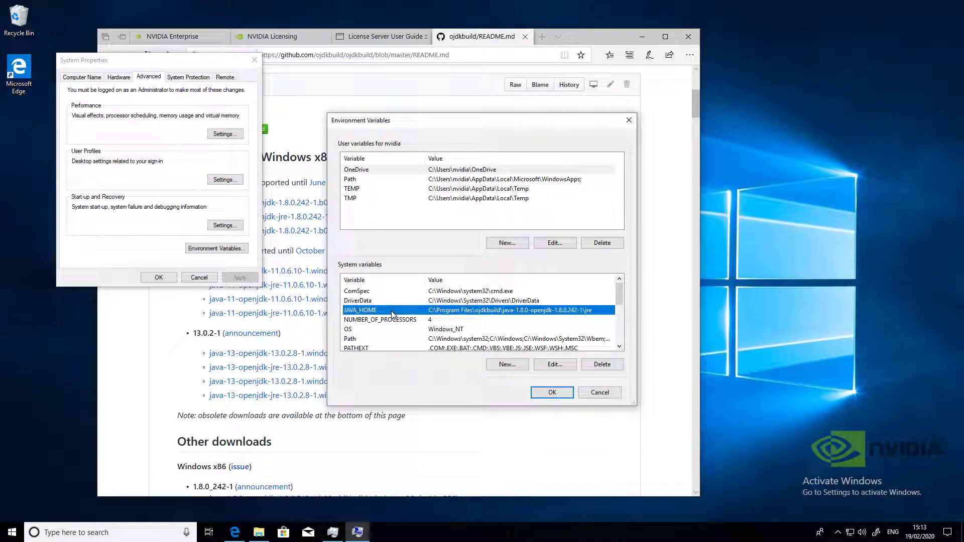
{"action": "double_click", "coordinate": [447, 339]}
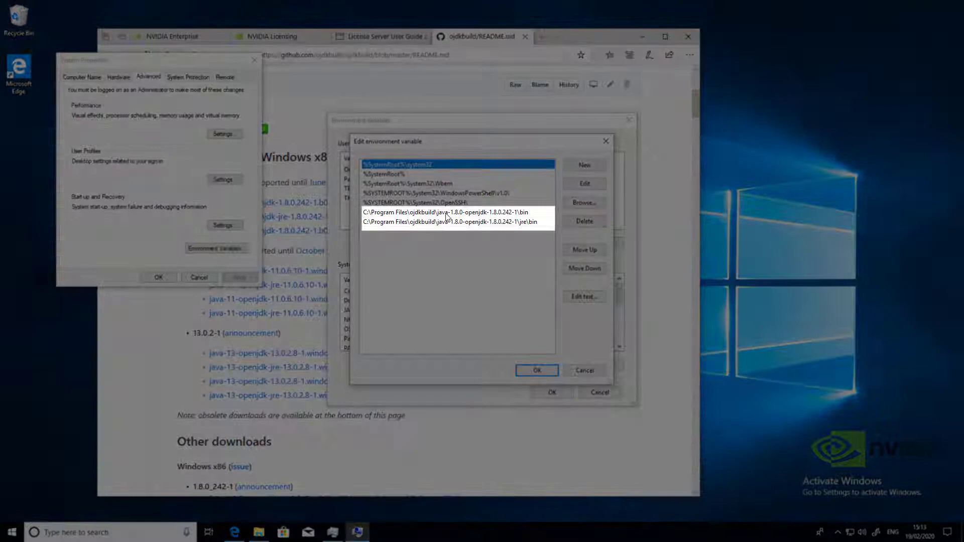
{"action": "left_click", "coordinate": [447, 213]}
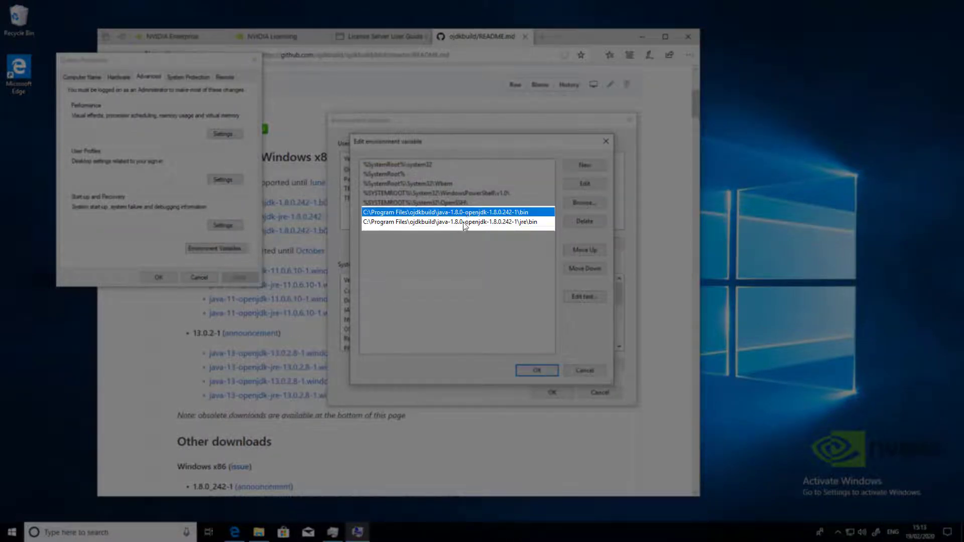
{"action": "left_click", "coordinate": [465, 223]}
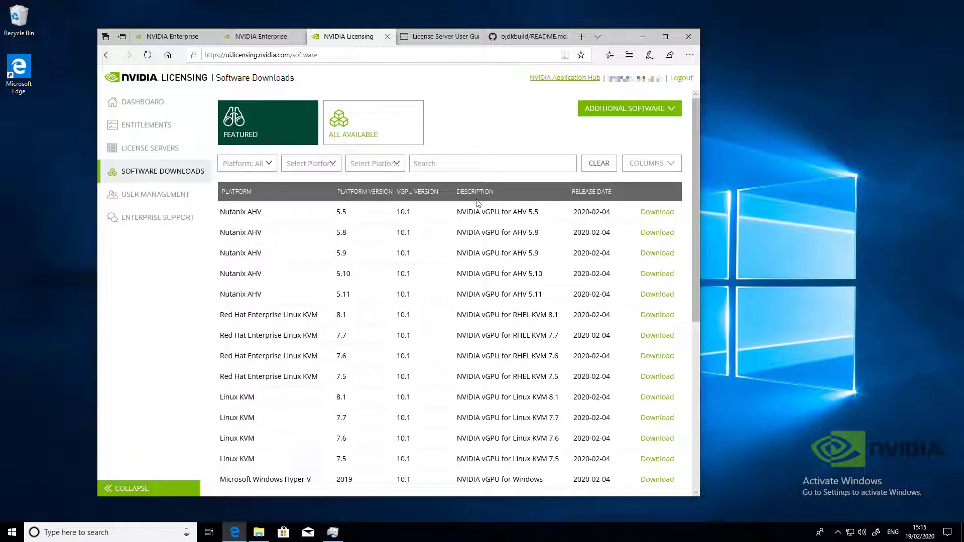
Step: Download the 2019.11 64-bit License Manager for Windows from the NVIDIA Licensing software downloads, agreeing to the license agreement
{"action": "left_click", "coordinate": [628, 114]}
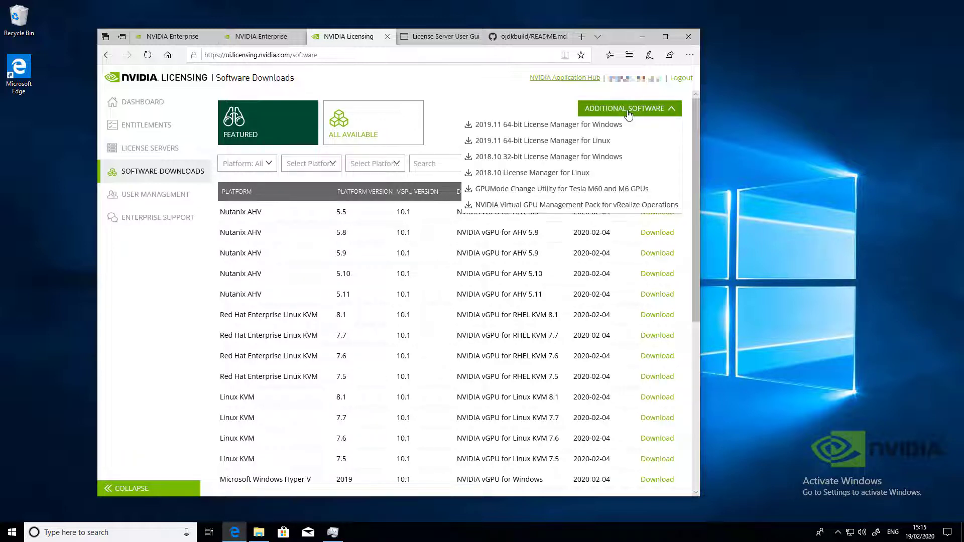
{"action": "left_click", "coordinate": [569, 126]}
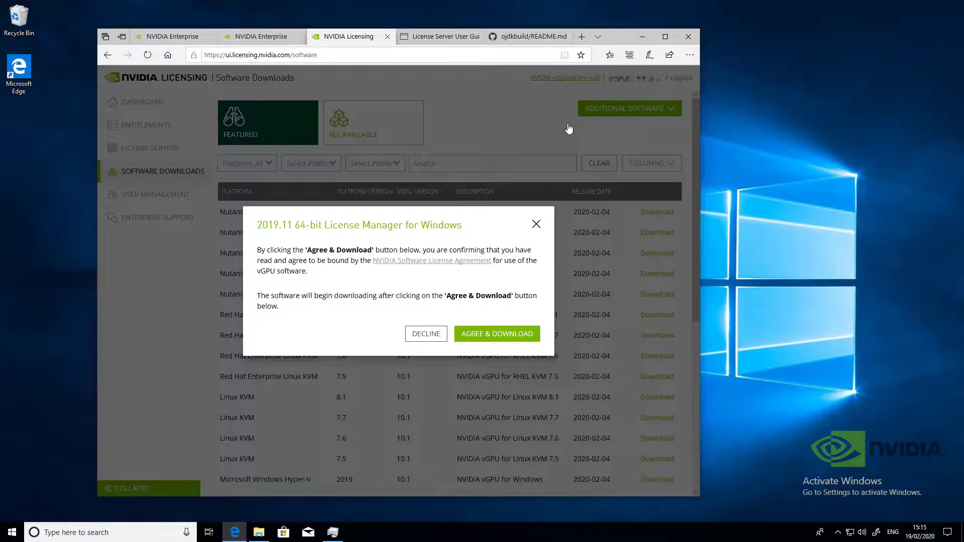
{"action": "left_click", "coordinate": [481, 336]}
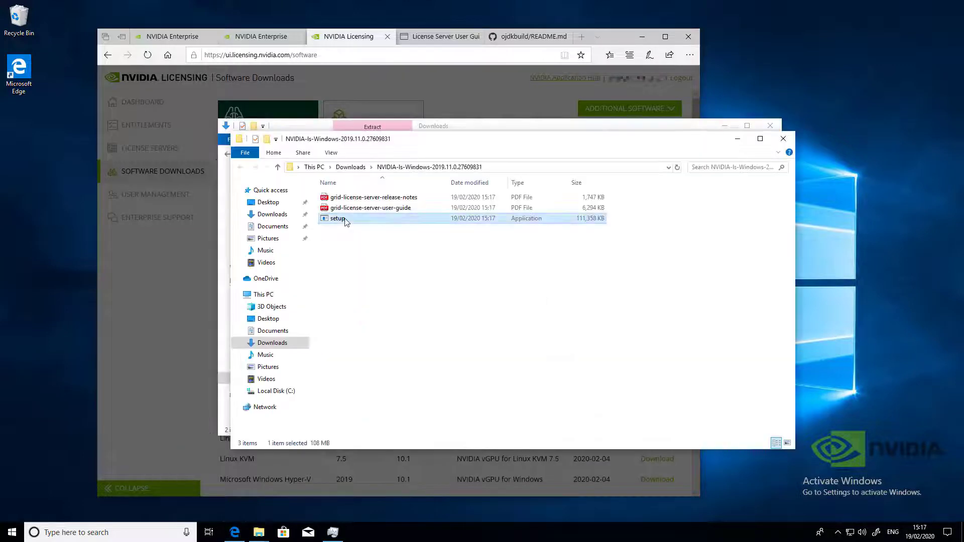
Step: Run setup from the extracted NVIDIA-ls-Windows-2019.11.0.27609831 folder, overriding the SmartScreen block and allowing changes to the device
{"action": "double_click", "coordinate": [346, 220]}
{"action": "double_click", "coordinate": [346, 220]}
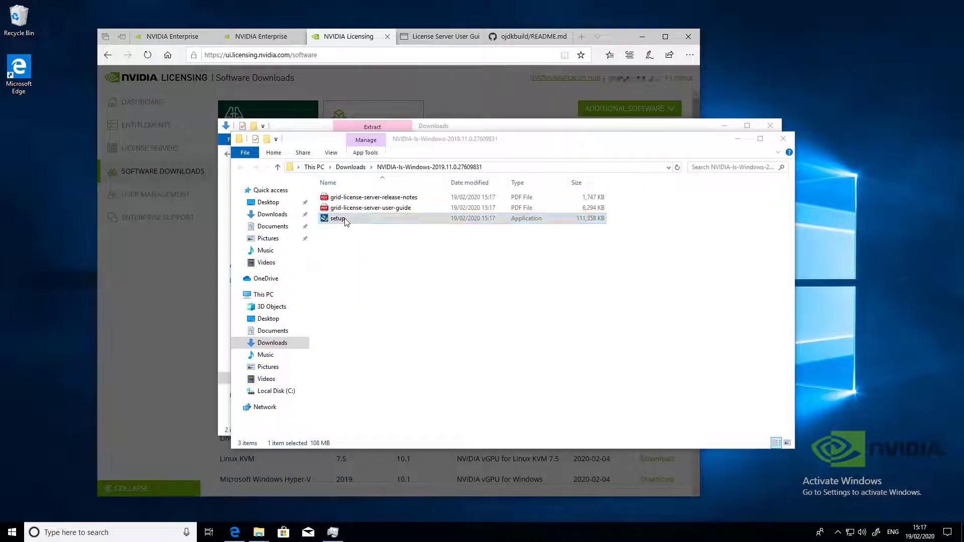
{"action": "left_click", "coordinate": [408, 203]}
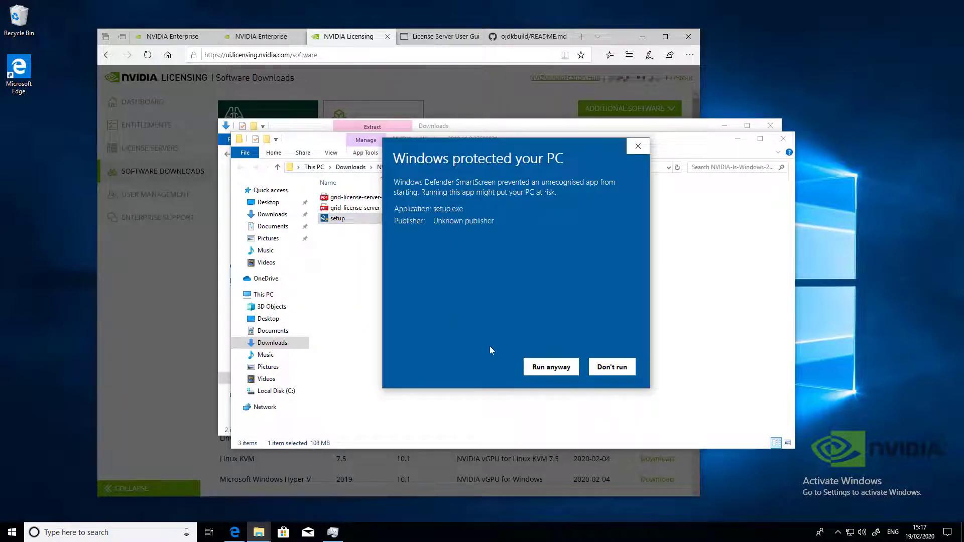
{"action": "left_click", "coordinate": [549, 369]}
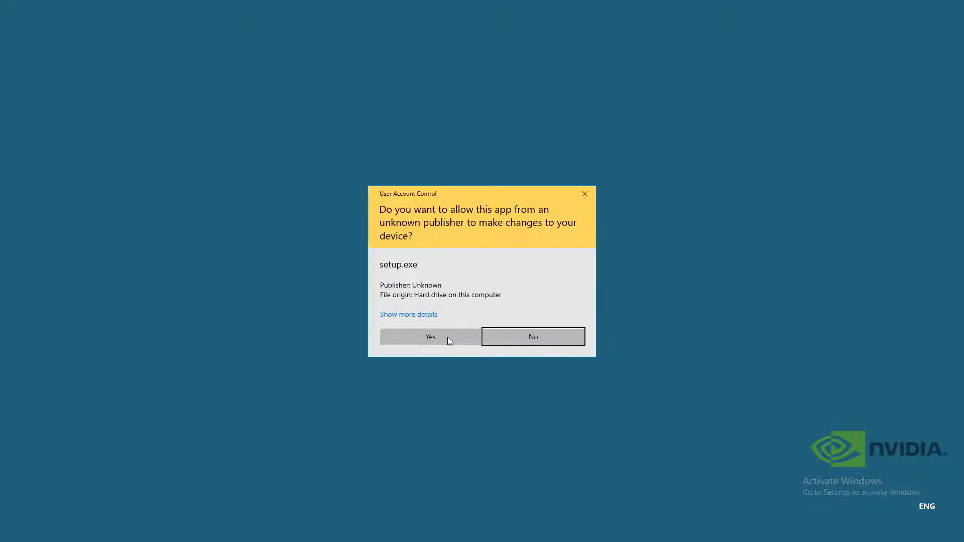
{"action": "left_click", "coordinate": [449, 340]}
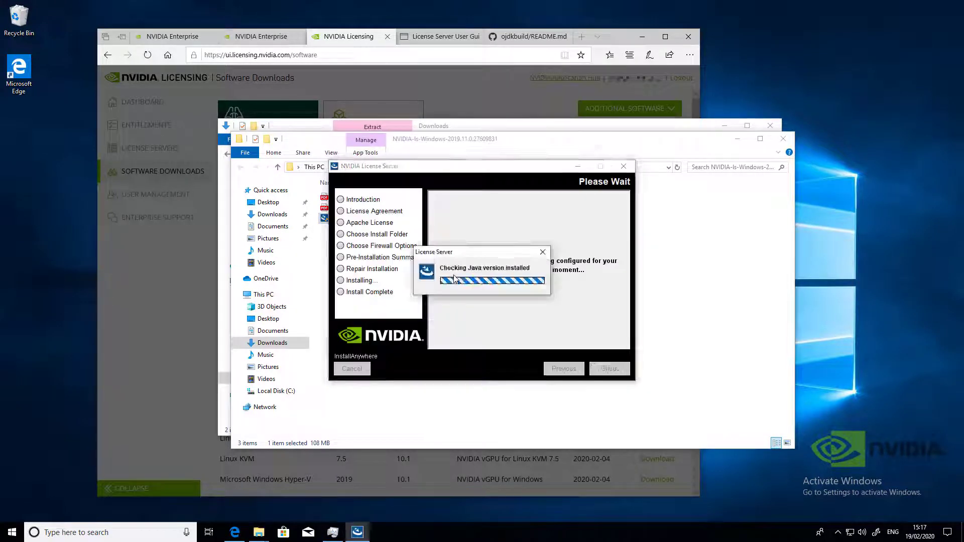
Step: Install the License Server, accepting the license agreements, keeping the default install folder and opening only port 7070 in the firewall, and quit the installer
{"action": "left_click", "coordinate": [610, 369]}
{"action": "left_click", "coordinate": [549, 340]}
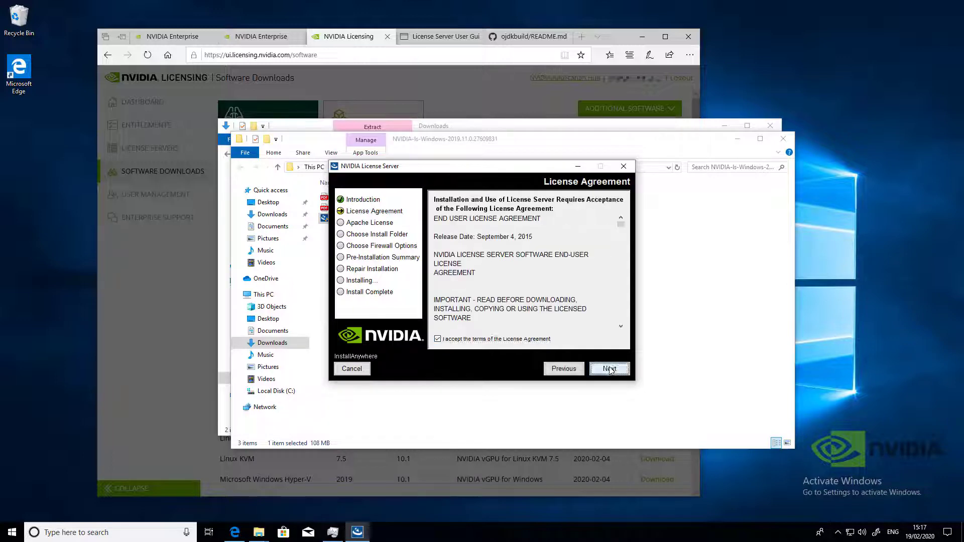
{"action": "left_click", "coordinate": [609, 369]}
{"action": "left_click", "coordinate": [610, 369]}
{"action": "left_click", "coordinate": [610, 369]}
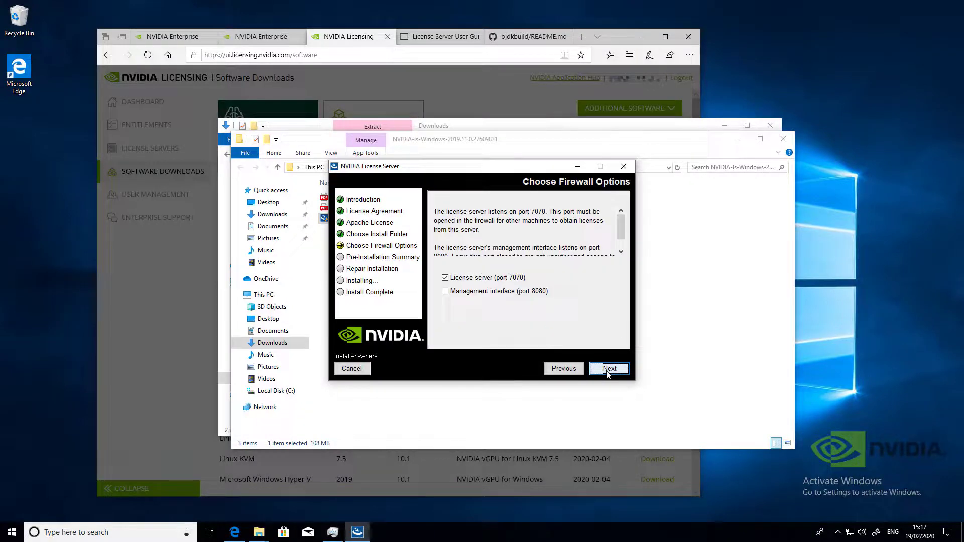
{"action": "left_click", "coordinate": [609, 370]}
{"action": "left_click", "coordinate": [609, 369]}
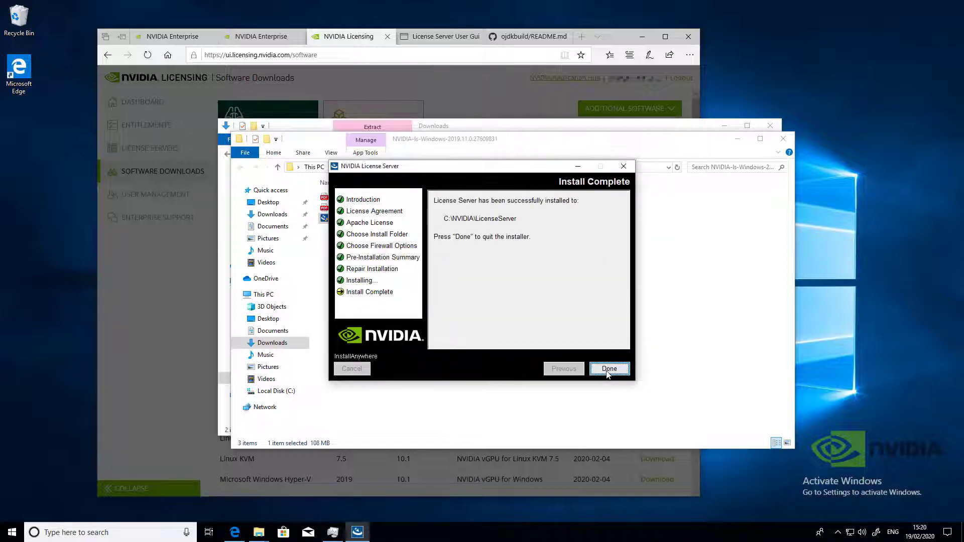
{"action": "left_click", "coordinate": [609, 370]}
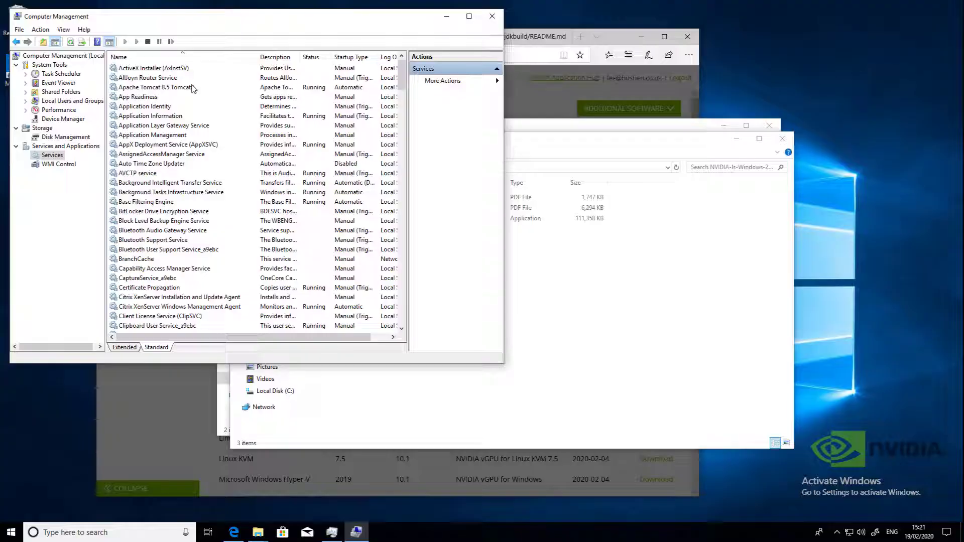
Step: Check the status of the Apache Tomcat 8.5 Tomcat8 and FlexNet License Server - nvidia services in Computer Management
{"action": "left_click", "coordinate": [192, 88]}
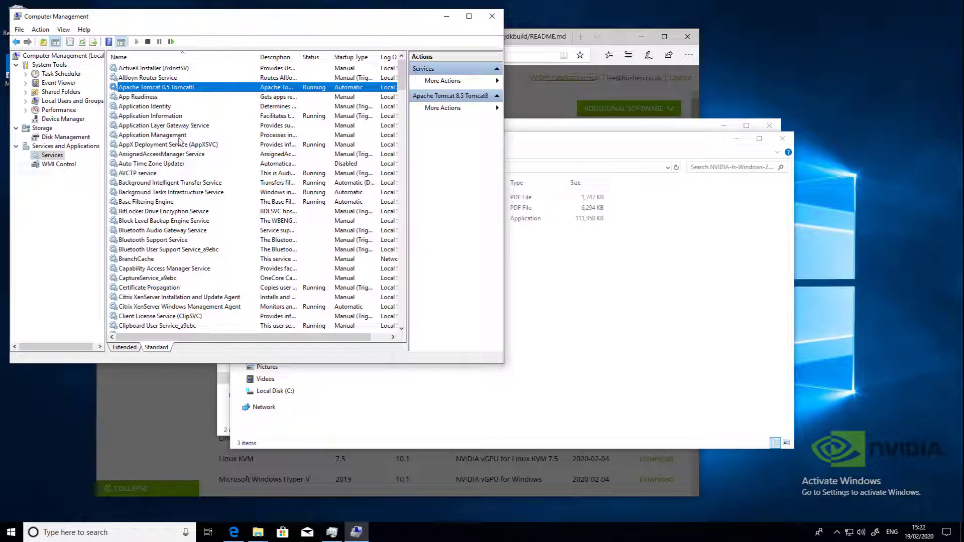
{"action": "key", "text": "f"}
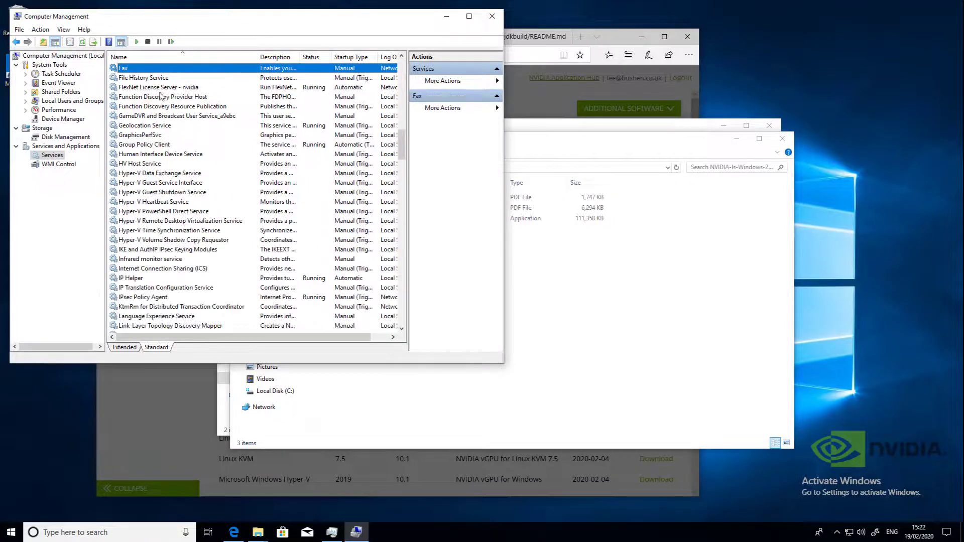
{"action": "left_click", "coordinate": [174, 88]}
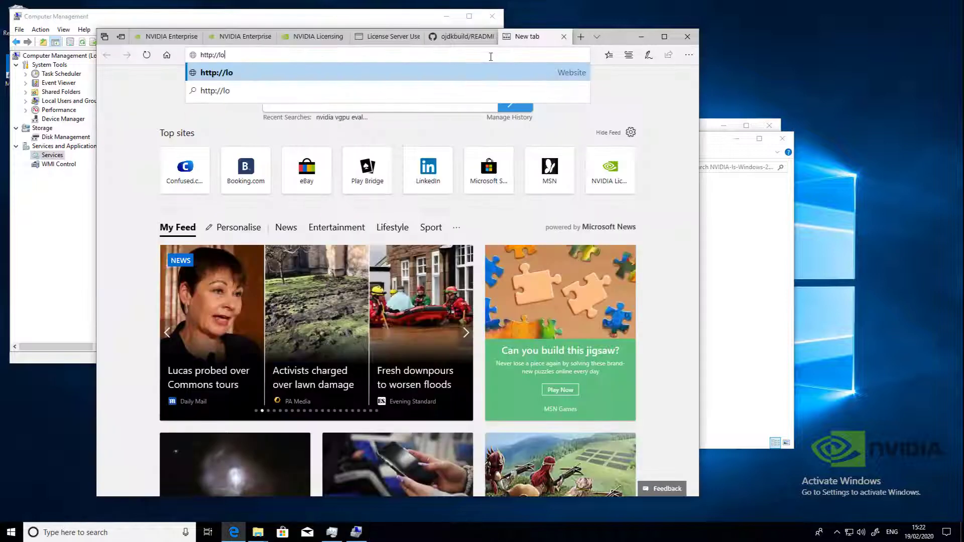
{"action": "type", "text": "cal"}
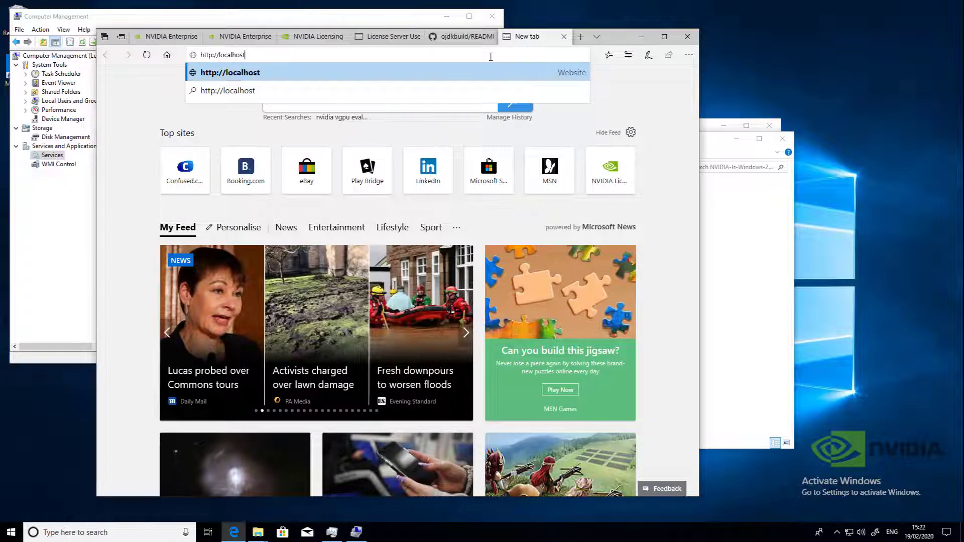
{"action": "type", "text": "host:8080/li"}
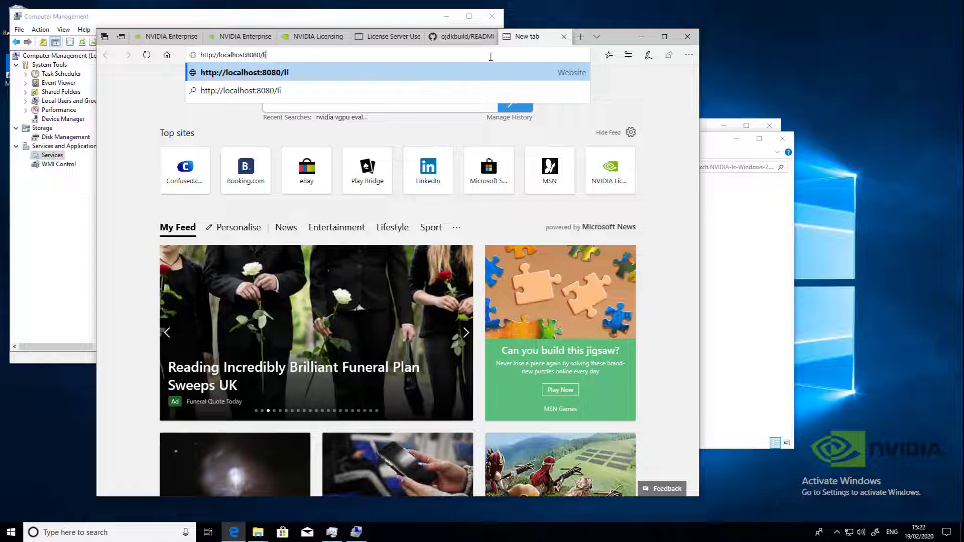
{"action": "type", "text": "cserver"}
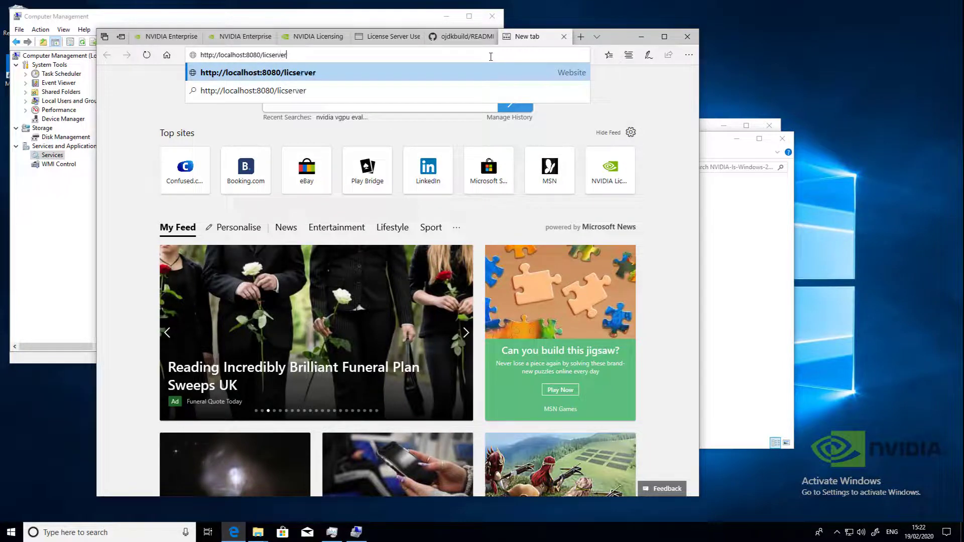
{"action": "key", "text": "Return"}
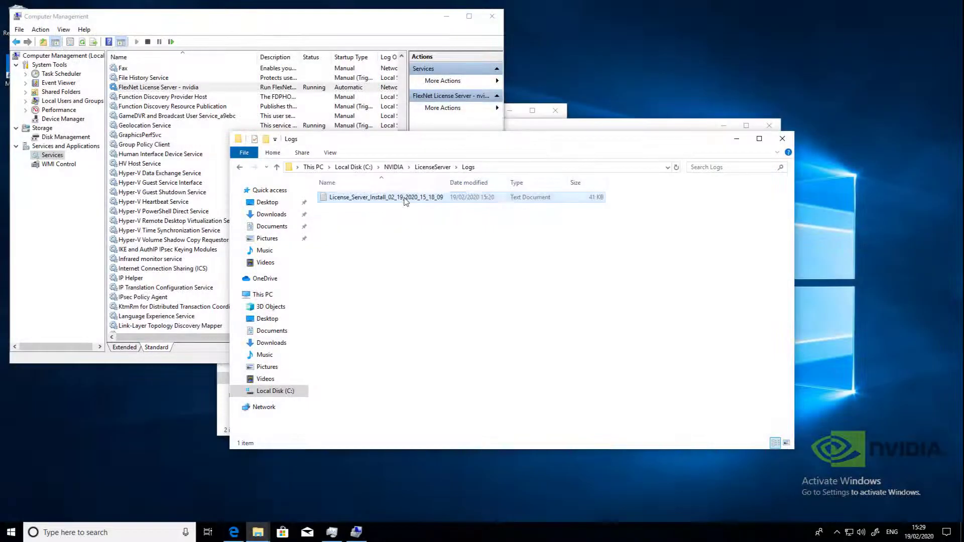
Step: Examine the License_Server_Install_02_19_2020_15_18_09 installation log in C:\NVIDIA\LicenseServer\Logs
{"action": "double_click", "coordinate": [407, 200]}
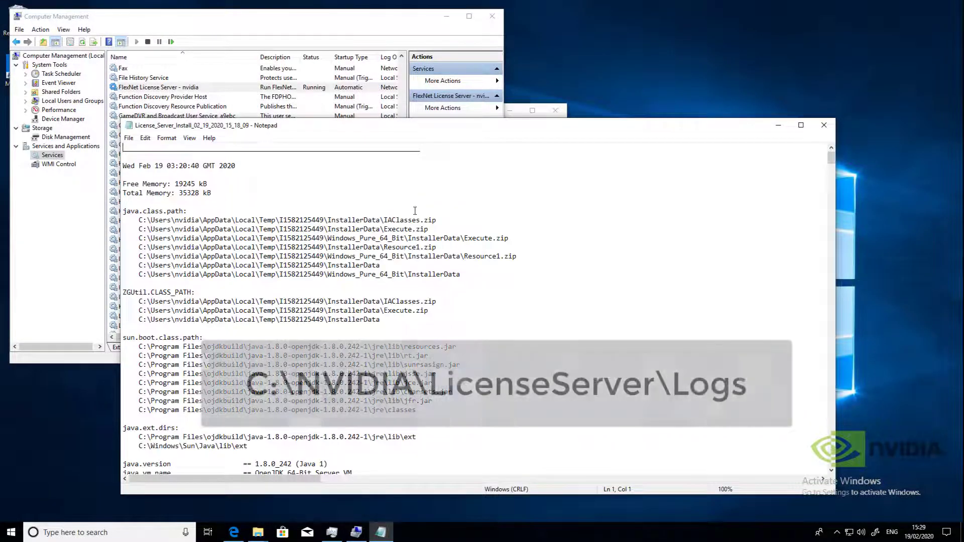
{"action": "scroll", "coordinate": [312, 196], "scroll_direction": "down", "scroll_amount": 12}
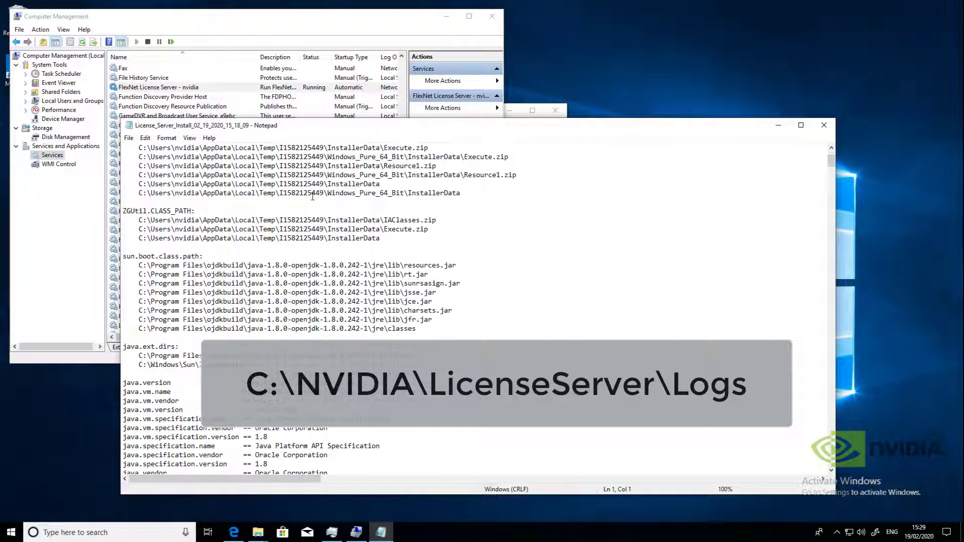
{"action": "scroll", "coordinate": [312, 197], "scroll_direction": "down", "scroll_amount": 5}
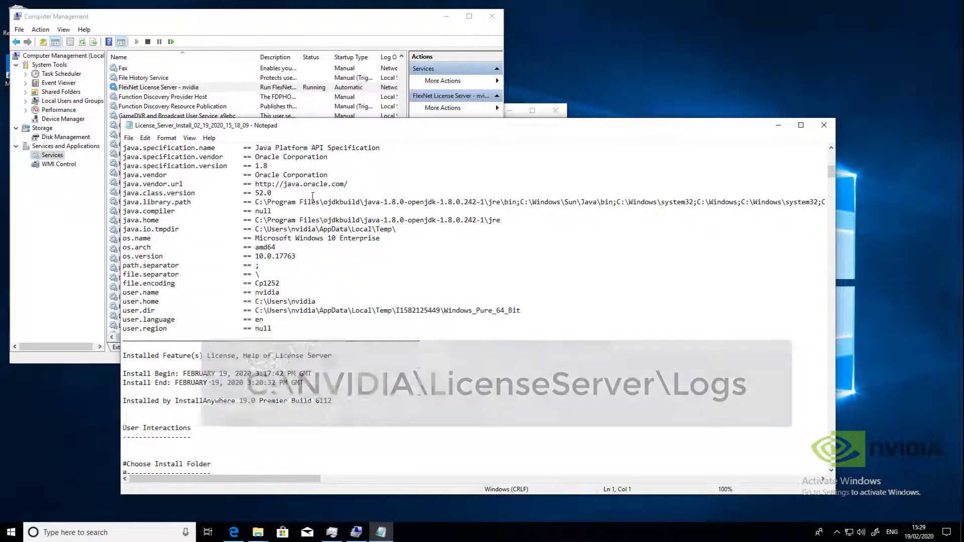
{"action": "scroll", "coordinate": [313, 197], "scroll_direction": "down", "scroll_amount": 5}
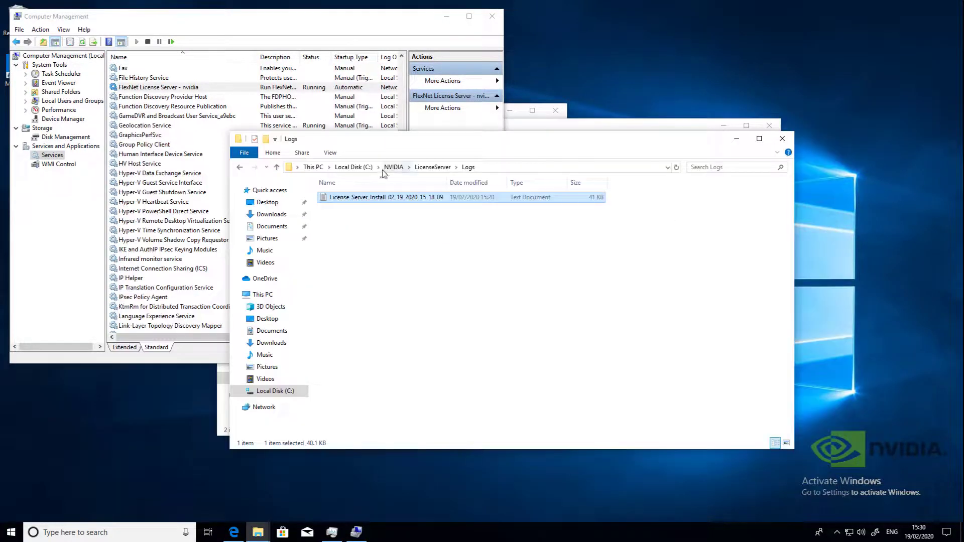
Step: Examine the flexnetls and access_2020_02_19.request logs in C:\Windows\ServiceProfiles\NetworkService\flexnetls\nvidia\logs, closing each file after reading
{"action": "left_click", "coordinate": [372, 213]}
{"action": "double_click", "coordinate": [372, 213]}
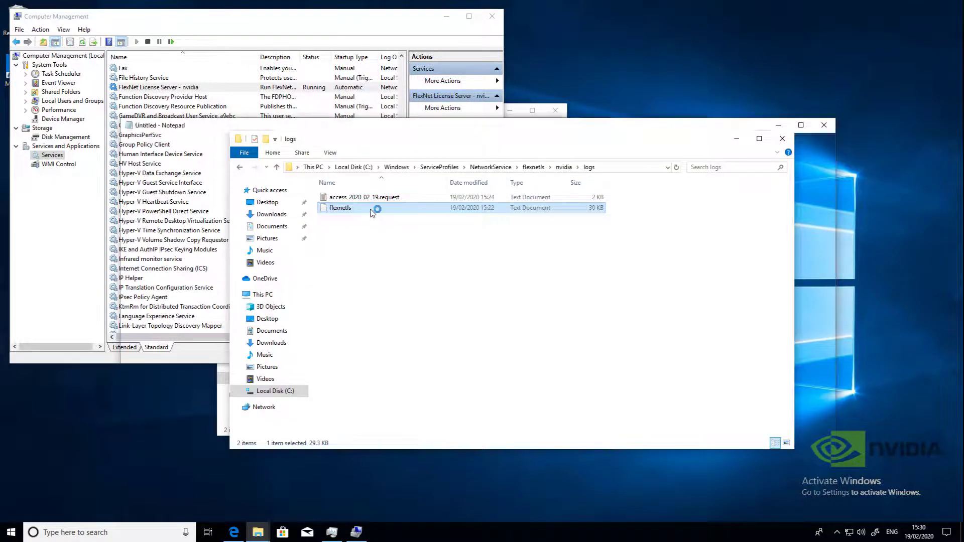
{"action": "scroll", "coordinate": [513, 252], "scroll_direction": "down", "scroll_amount": 13}
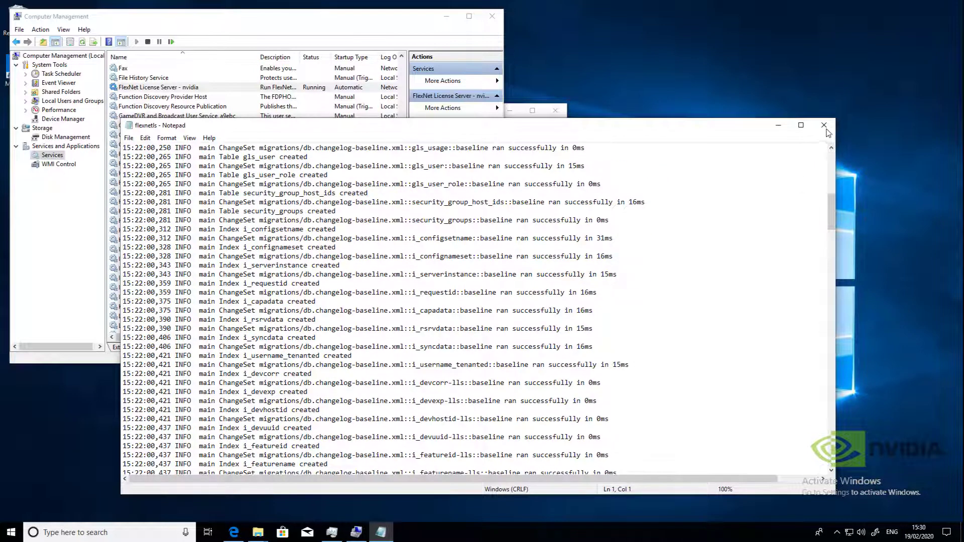
{"action": "left_click", "coordinate": [824, 125]}
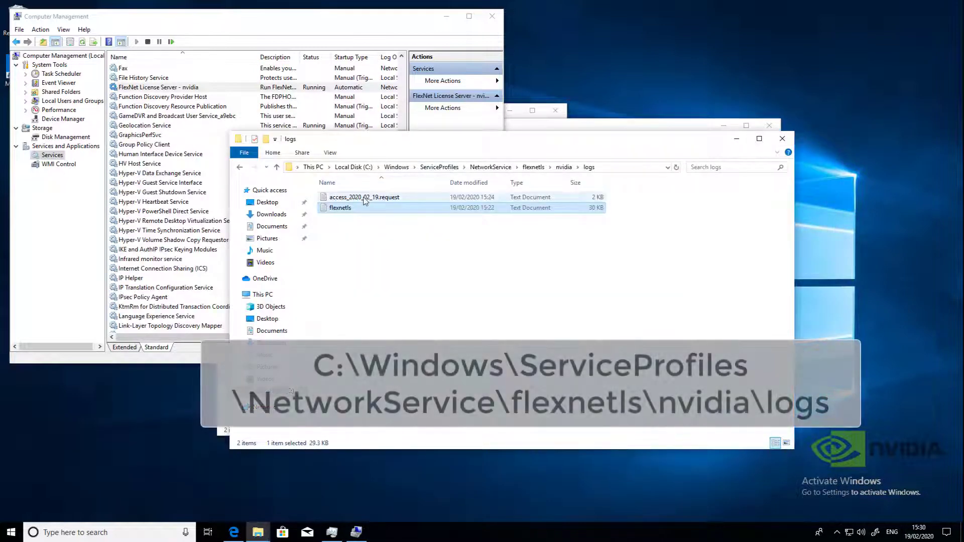
{"action": "double_click", "coordinate": [369, 198]}
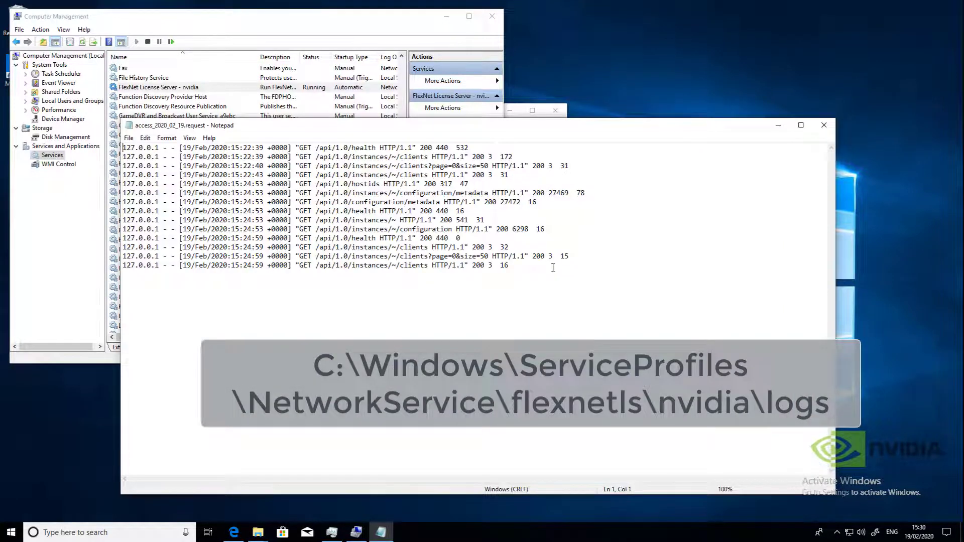
{"action": "left_click", "coordinate": [824, 125]}
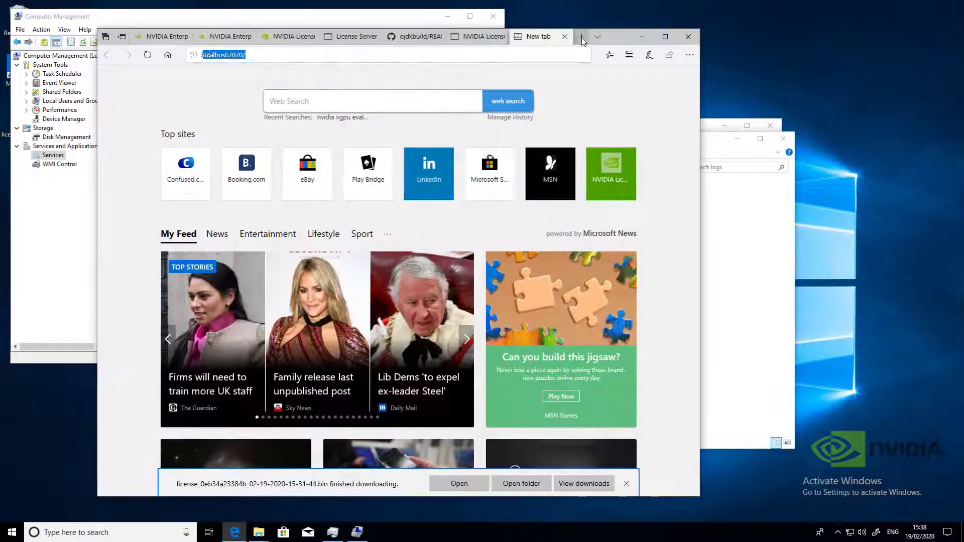
{"action": "type", "text": "local"}
{"action": "key", "text": "Down"}
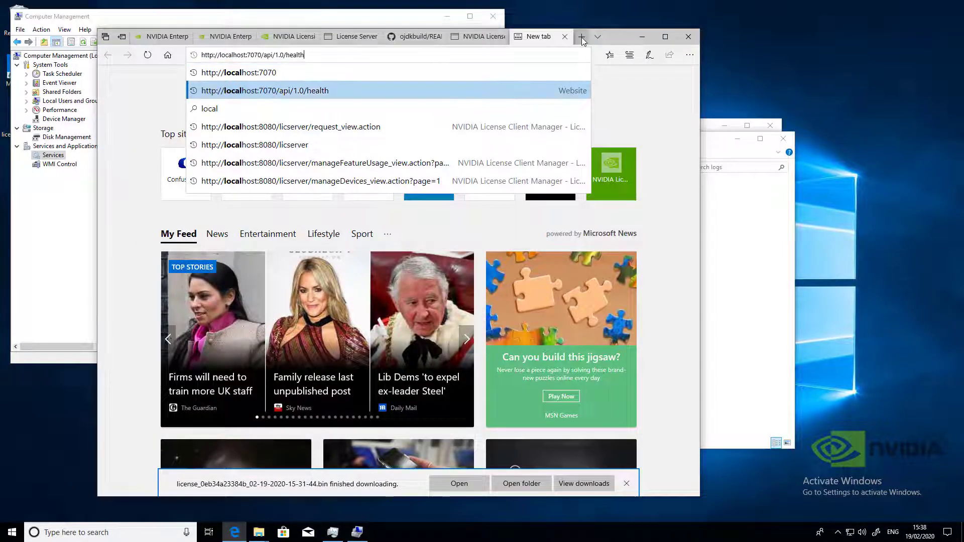
{"action": "left_click", "coordinate": [333, 92]}
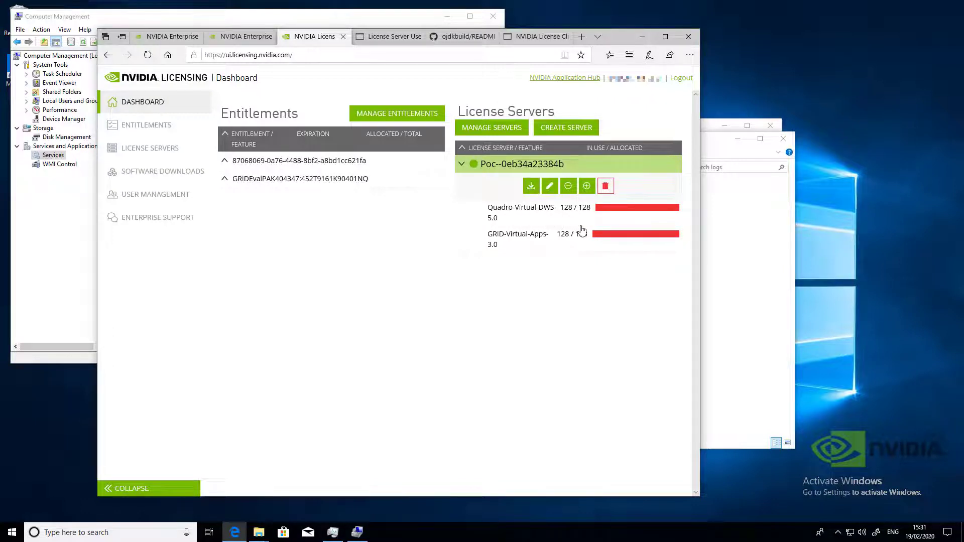
Step: Download the Poc license server's license file from the NVIDIA Licensing dashboard and save it to the Desktop
{"action": "left_click", "coordinate": [531, 187]}
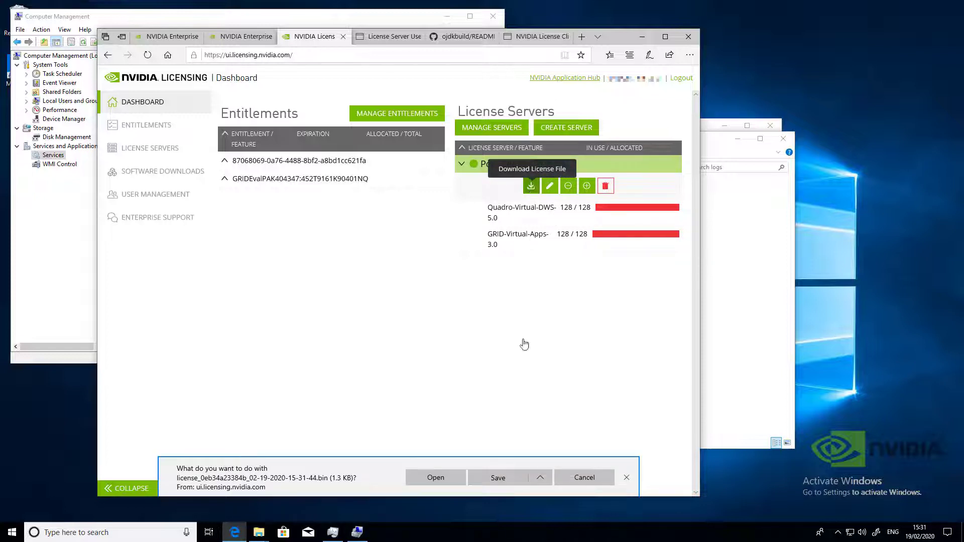
{"action": "left_click", "coordinate": [540, 479]}
{"action": "left_click", "coordinate": [526, 463]}
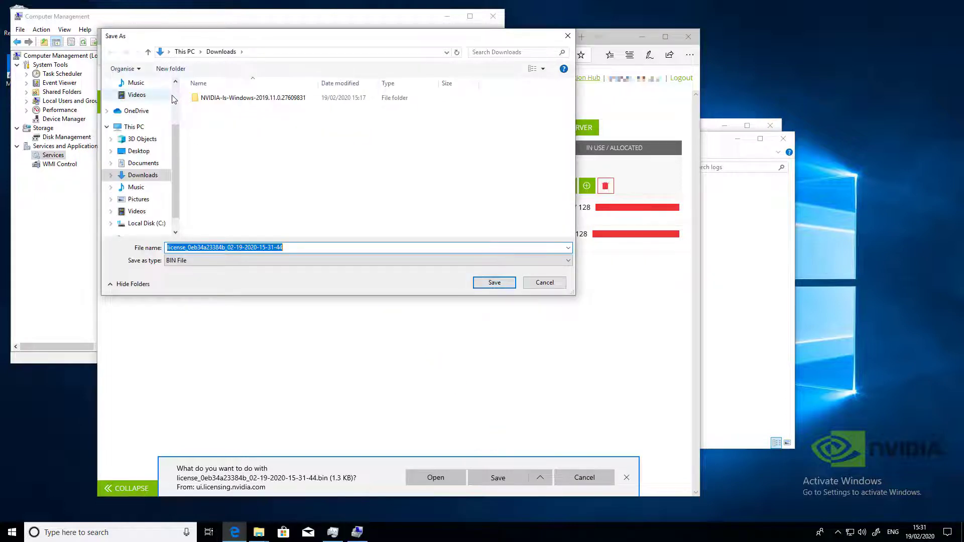
{"action": "scroll", "coordinate": [166, 100], "scroll_direction": "up", "scroll_amount": 2}
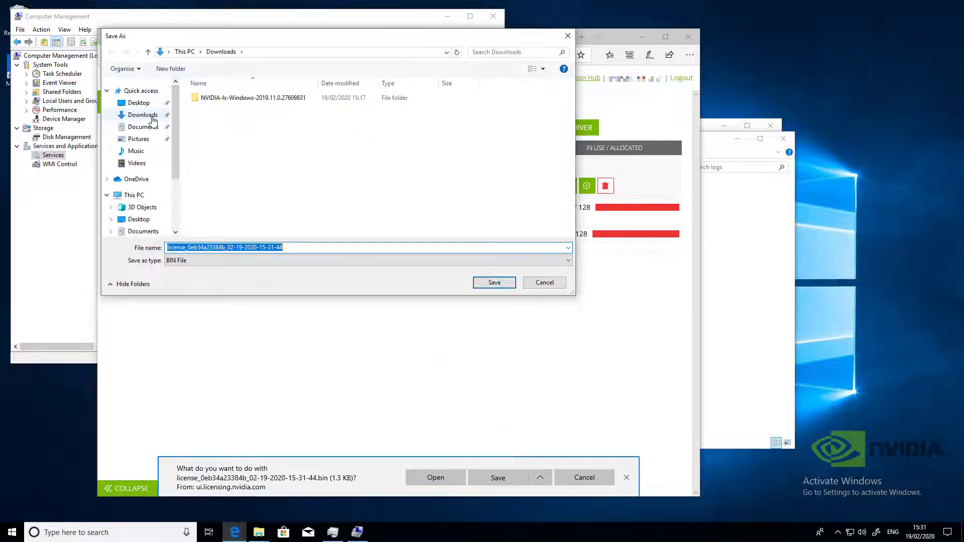
{"action": "left_click", "coordinate": [152, 106]}
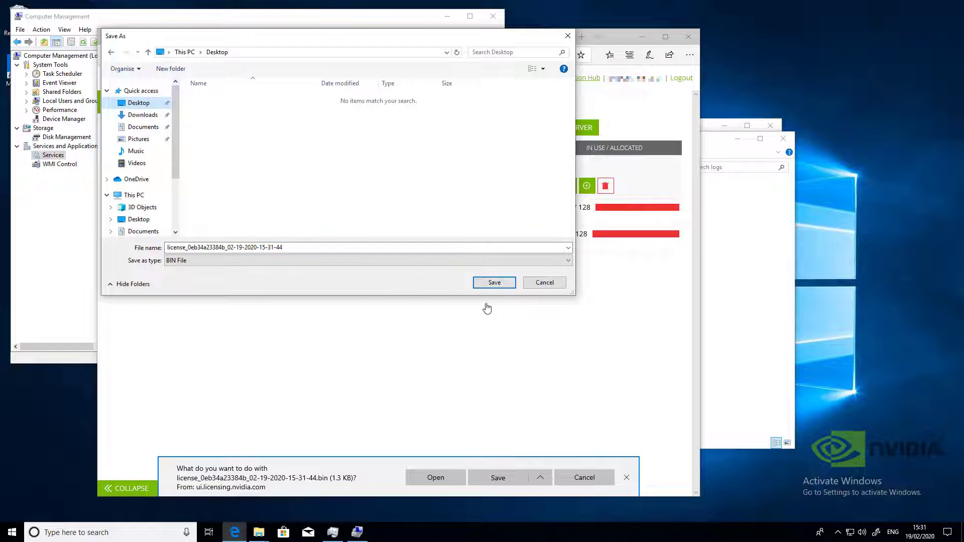
{"action": "left_click", "coordinate": [495, 283]}
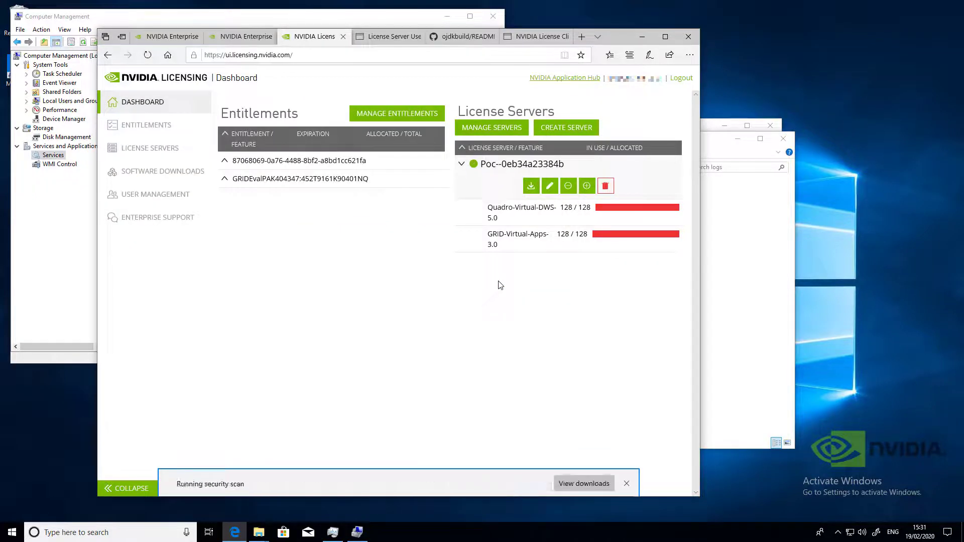
Step: Upload the license .bin file from the Desktop to the local license server through License Management
{"action": "left_click", "coordinate": [541, 37]}
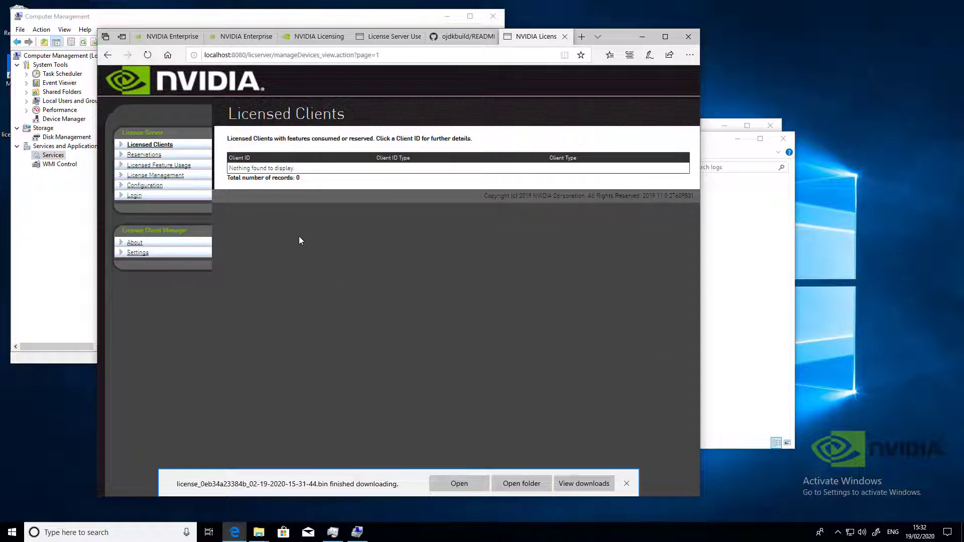
{"action": "left_click", "coordinate": [171, 179]}
{"action": "left_click", "coordinate": [518, 169]}
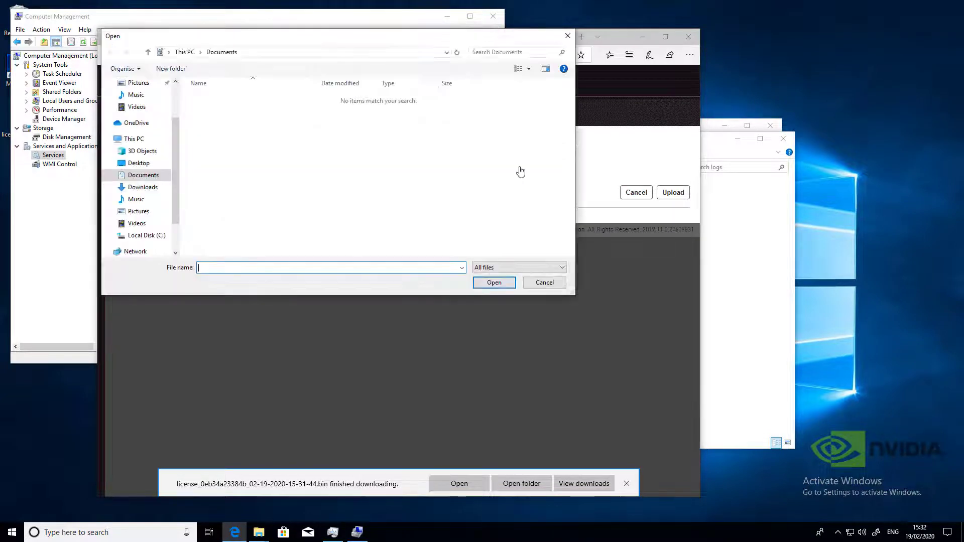
{"action": "scroll", "coordinate": [141, 151], "scroll_direction": "up", "scroll_amount": 2}
{"action": "left_click", "coordinate": [136, 99]}
{"action": "double_click", "coordinate": [256, 99]}
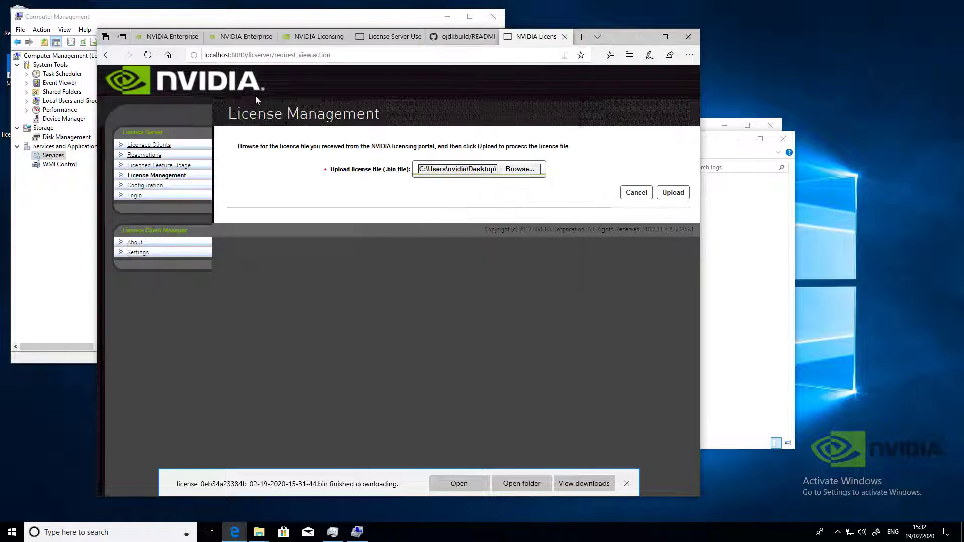
{"action": "left_click", "coordinate": [668, 194]}
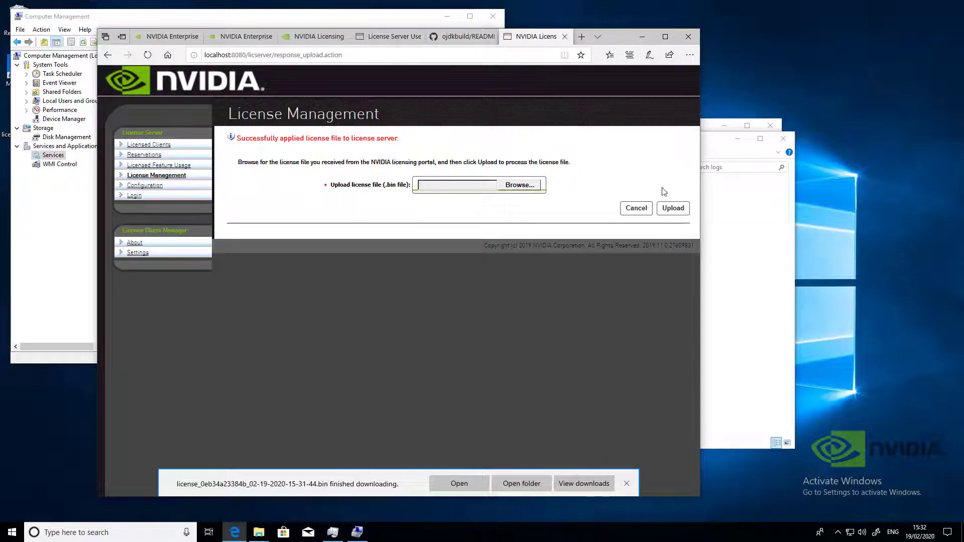
{"action": "left_click_drag", "start_coordinate": [400, 145], "coordinate": [308, 143]}
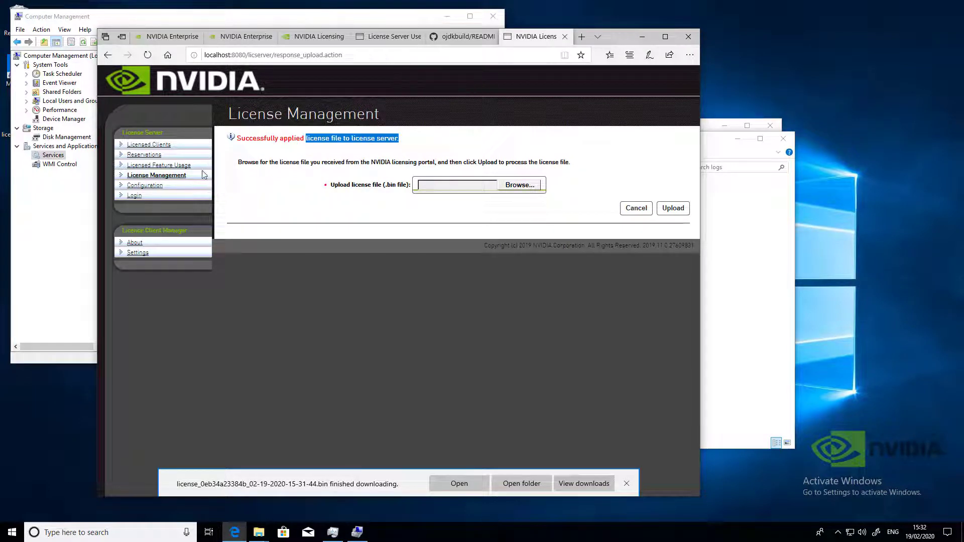
Step: Review the features on the Licensed Feature Usage page and open the license server's Configuration page
{"action": "left_click", "coordinate": [179, 166]}
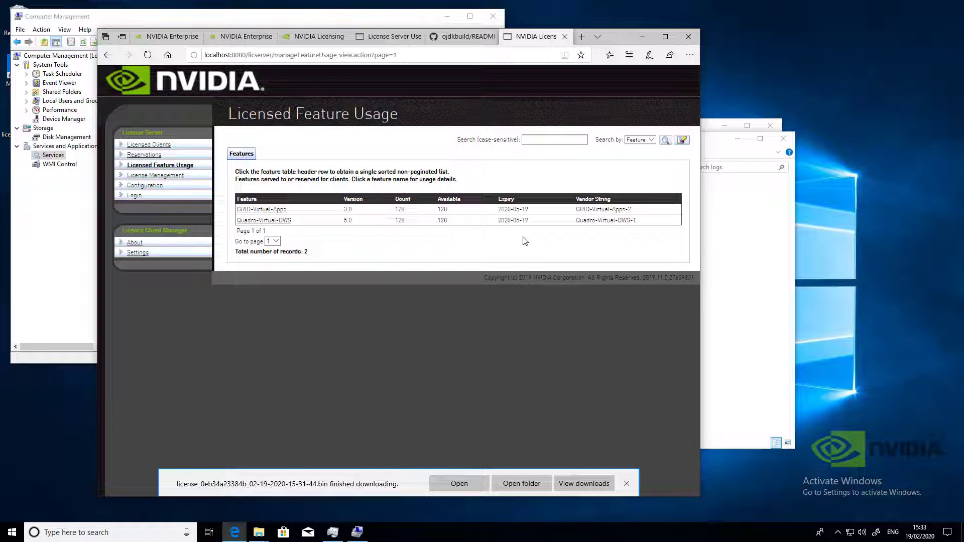
{"action": "left_click", "coordinate": [151, 186]}
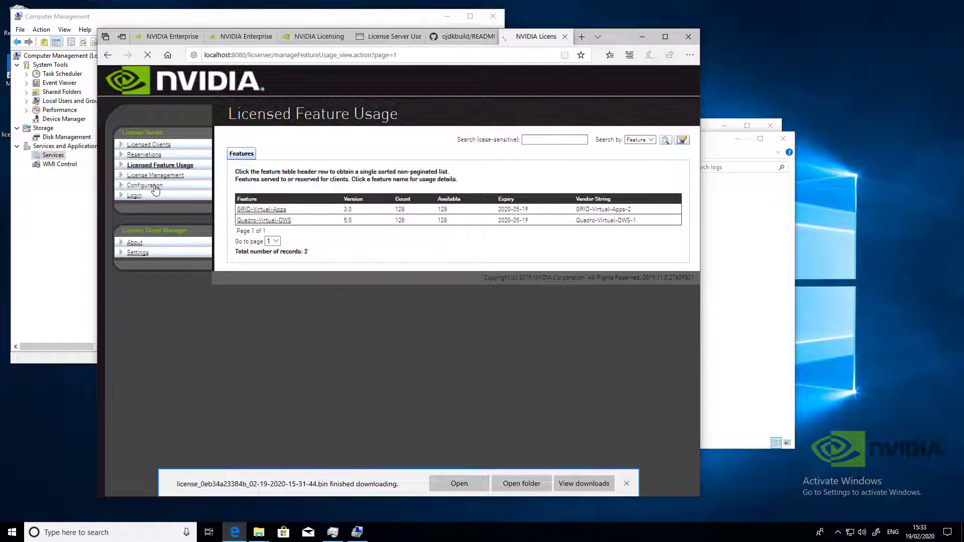